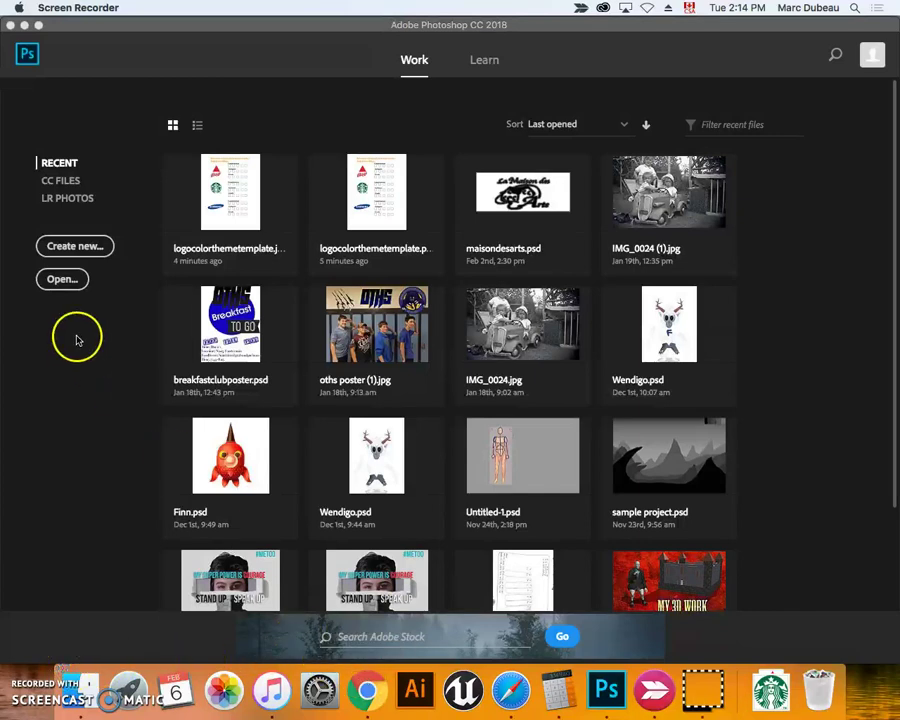
Browse to Documents and select logocolorthemetemplate.jpg in the Open dialog
click(68, 285)
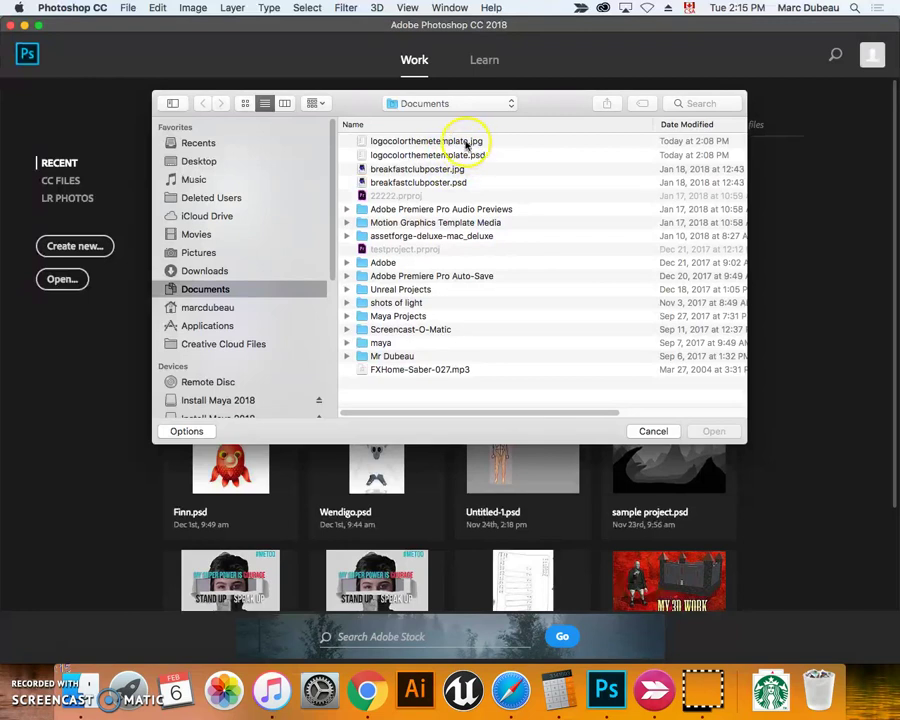
click(460, 142)
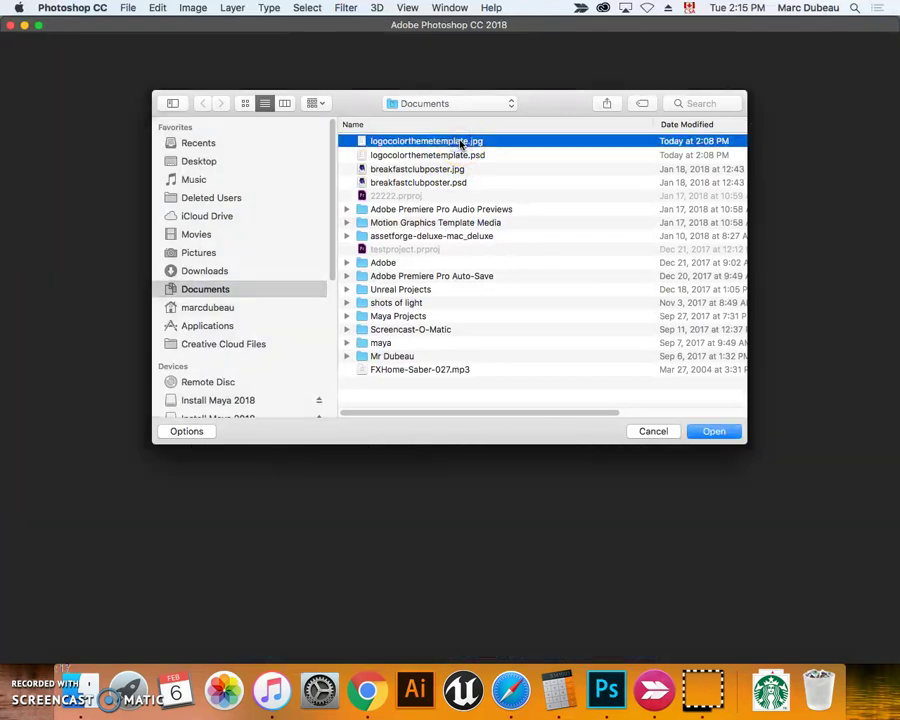
Open logocolorthemetemplate.jpg and zoom the worksheet view to 25%
double_click(460, 142)
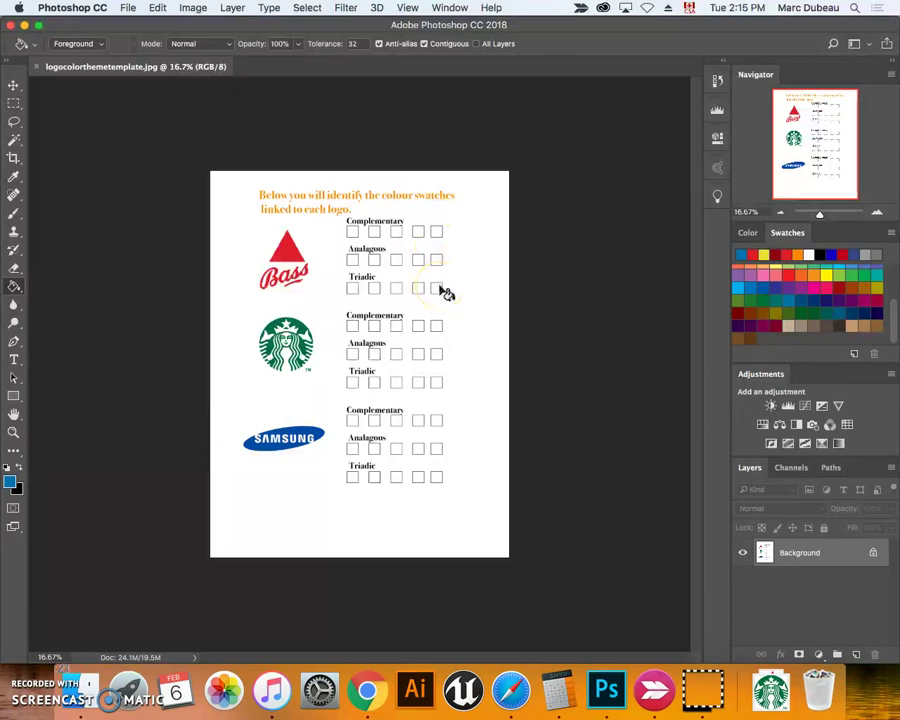
key(super+equal)
key(super+equal)
key(super+minus)
key(super+minus)
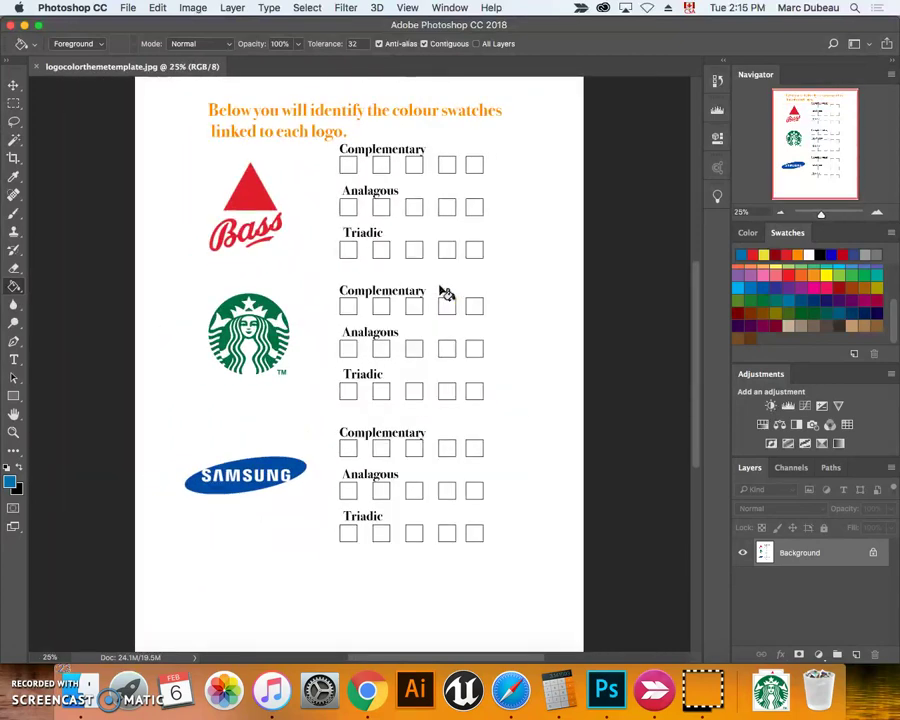
key(super+minus)
key(super+equal)
key(super+equal)
key(super+equal)
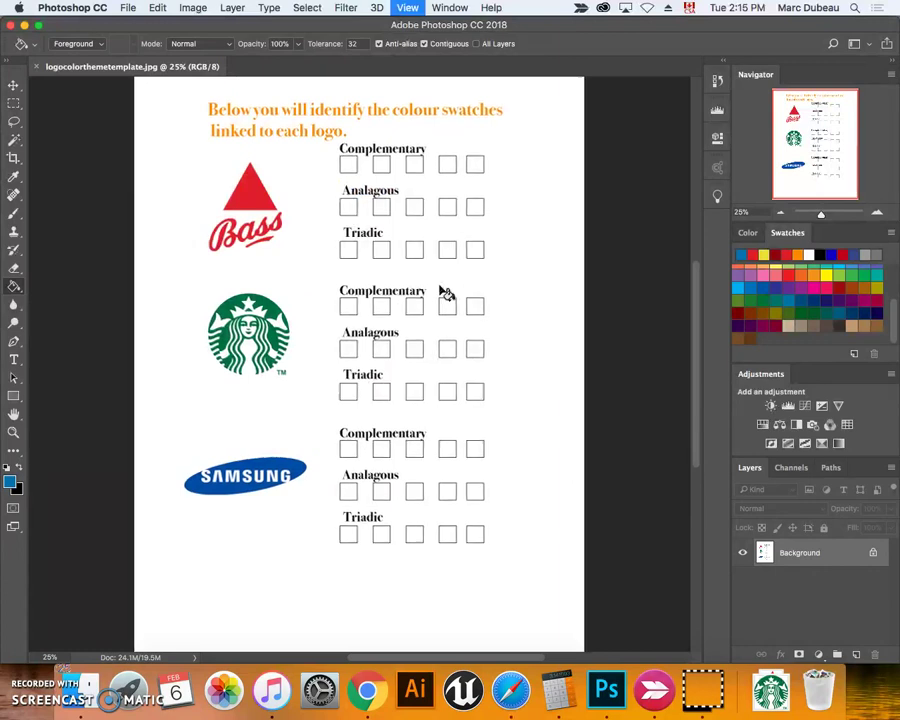
key(super+minus)
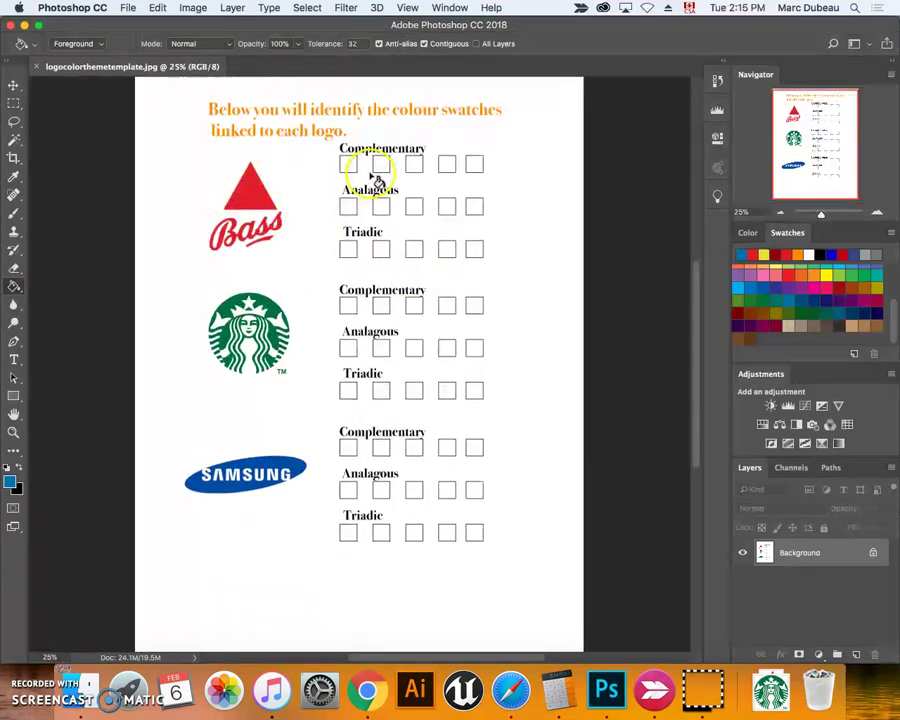
click(479, 256)
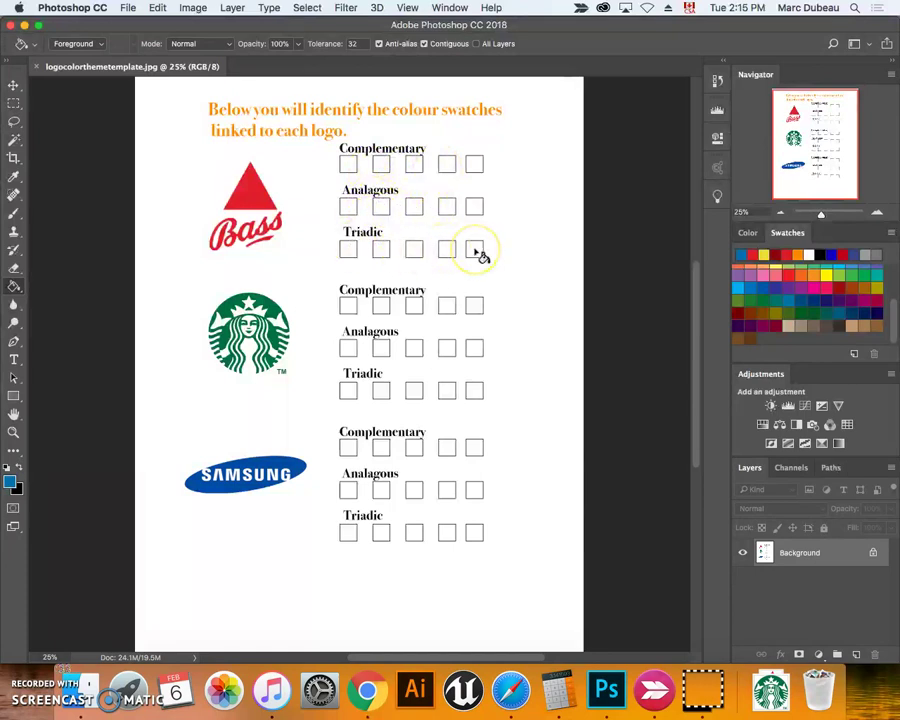
click(243, 250)
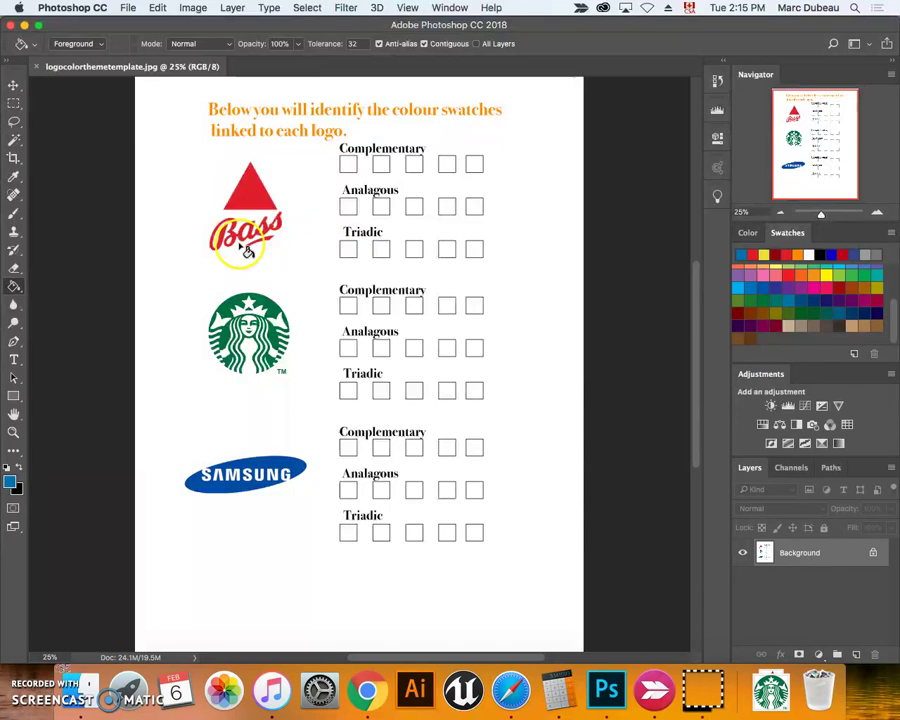
Sample the Bass triangle red (e11e2c) as the foreground colour in the Color Picker
click(11, 478)
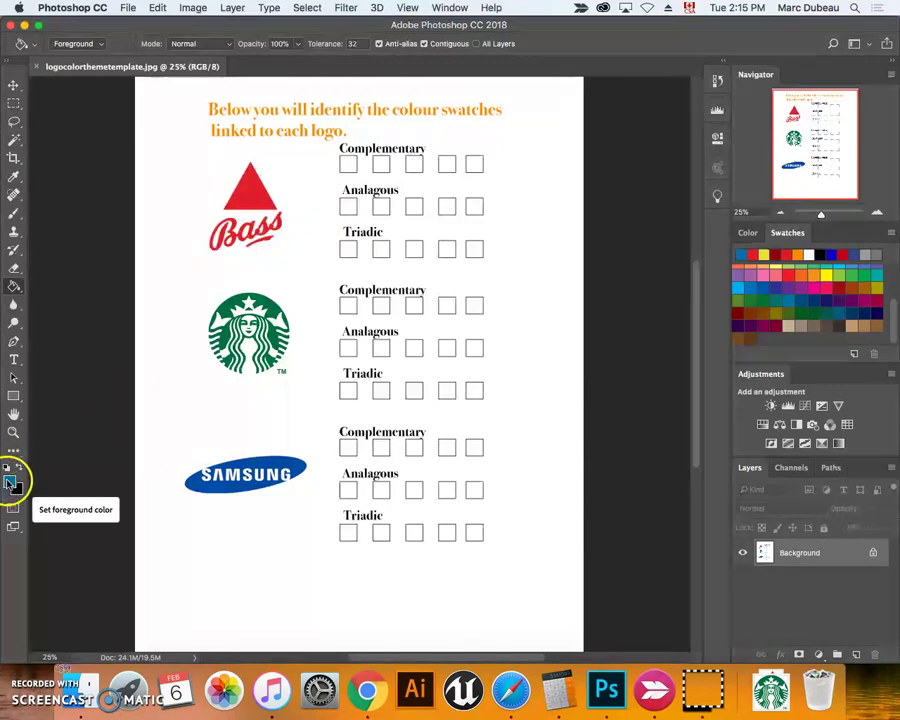
click(250, 182)
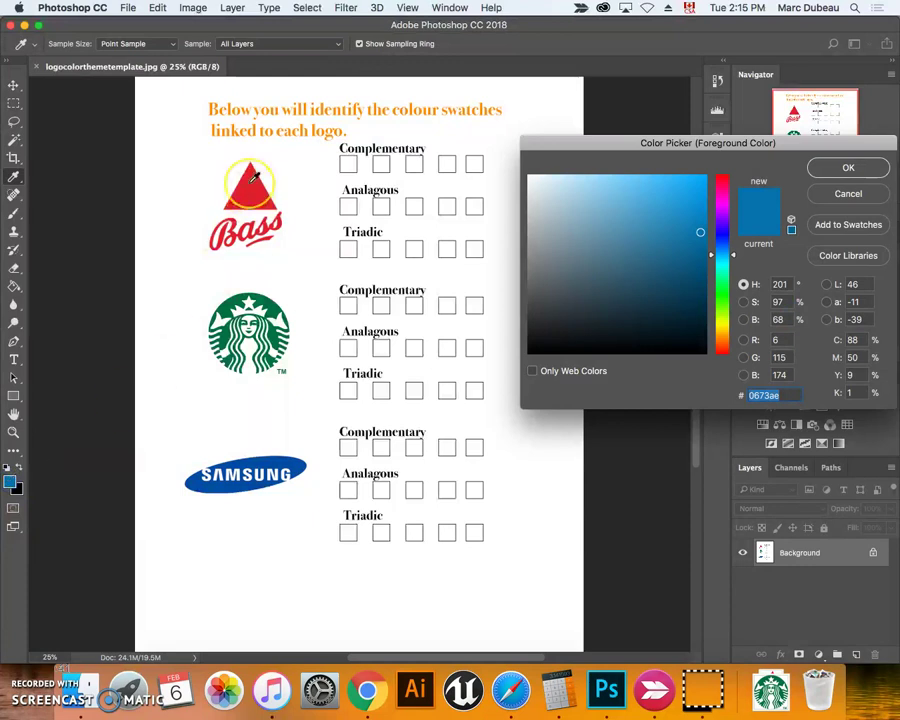
click(251, 184)
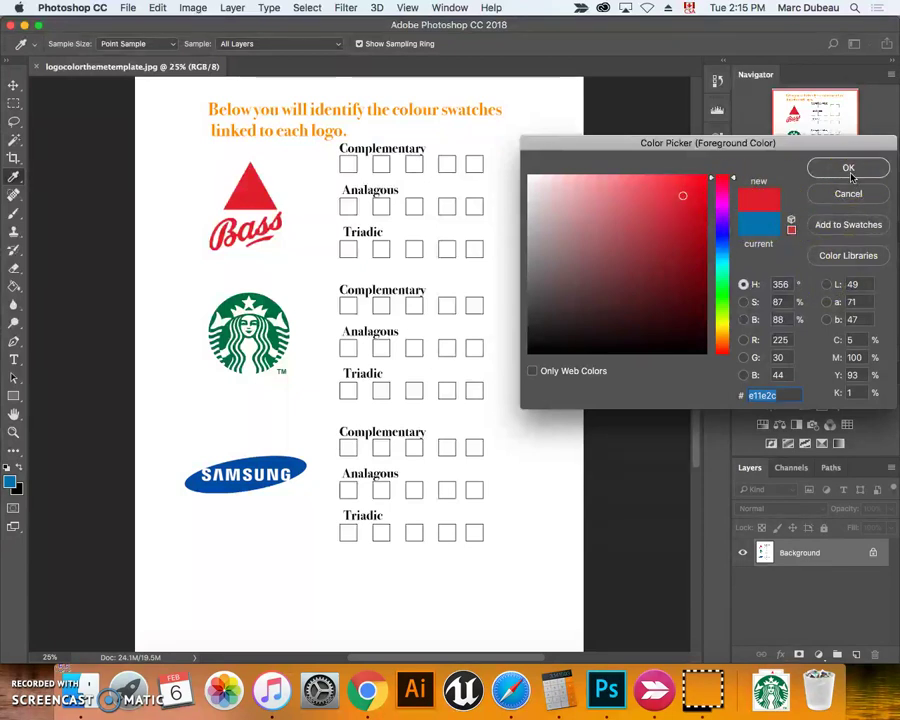
click(848, 168)
Open Window > Extensions > Adobe Color Themes and make the Bass red the base colour
key(g)
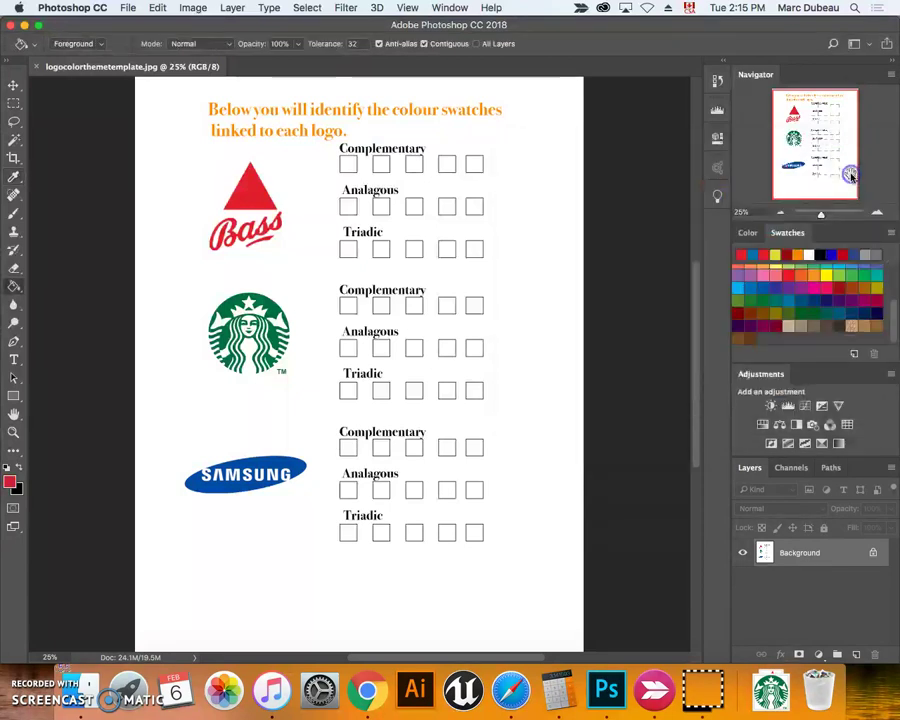
click(449, 8)
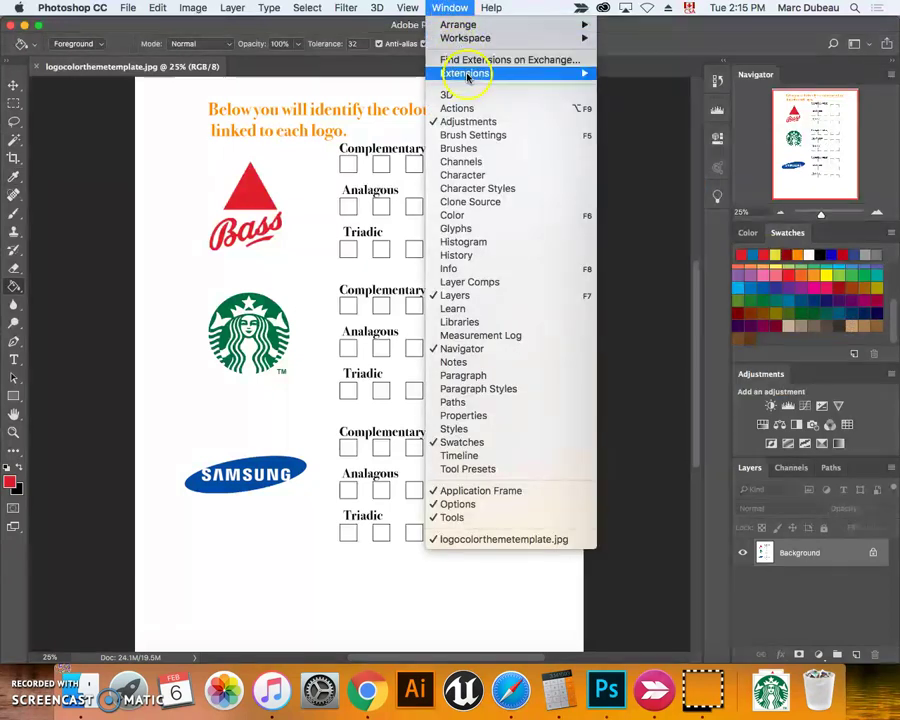
mouse_move(462, 73)
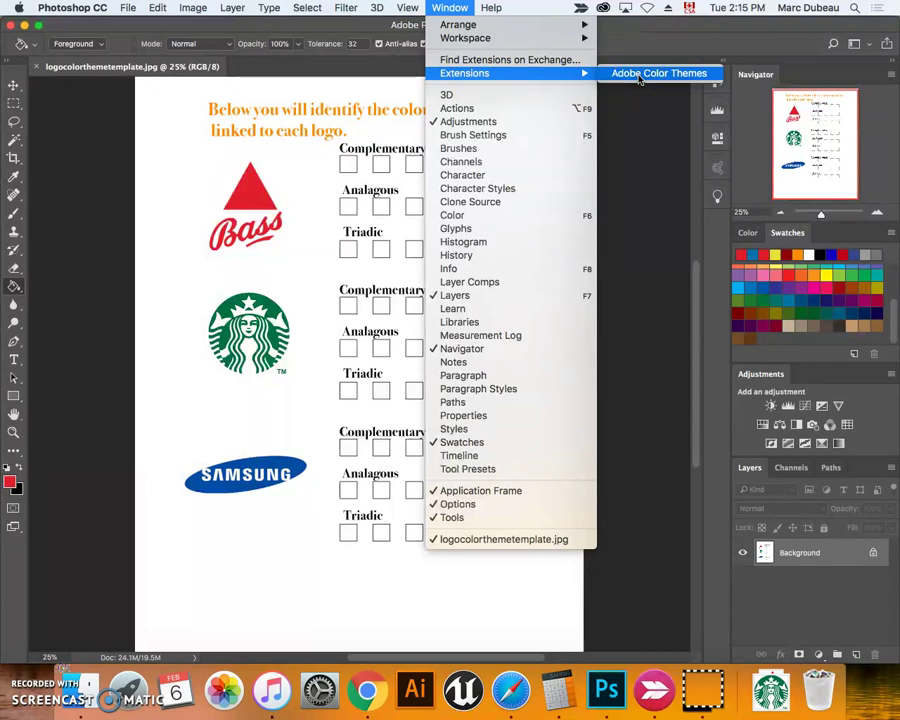
click(638, 74)
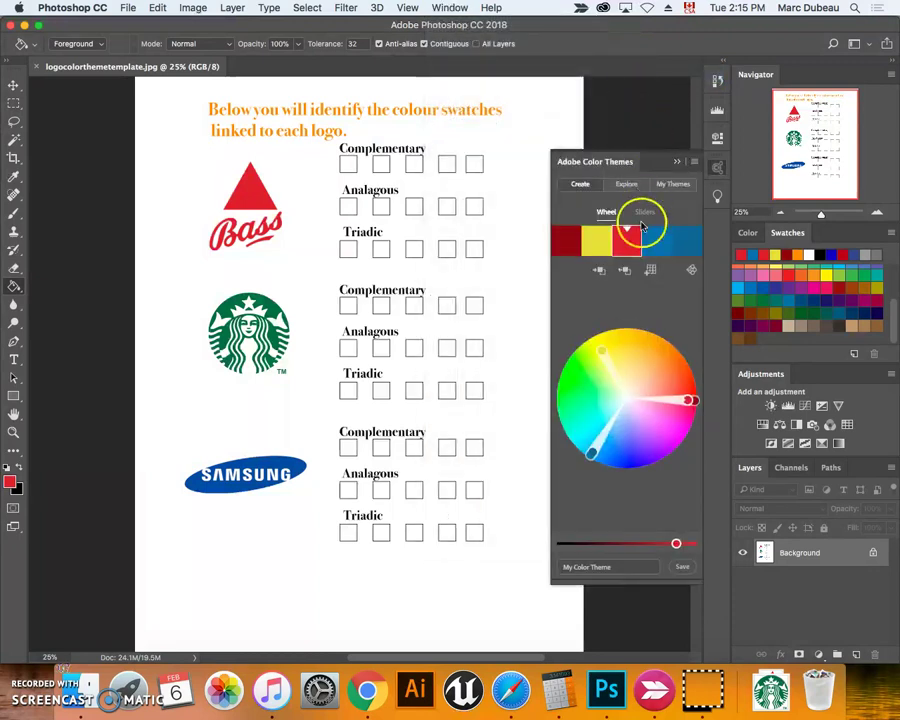
click(633, 247)
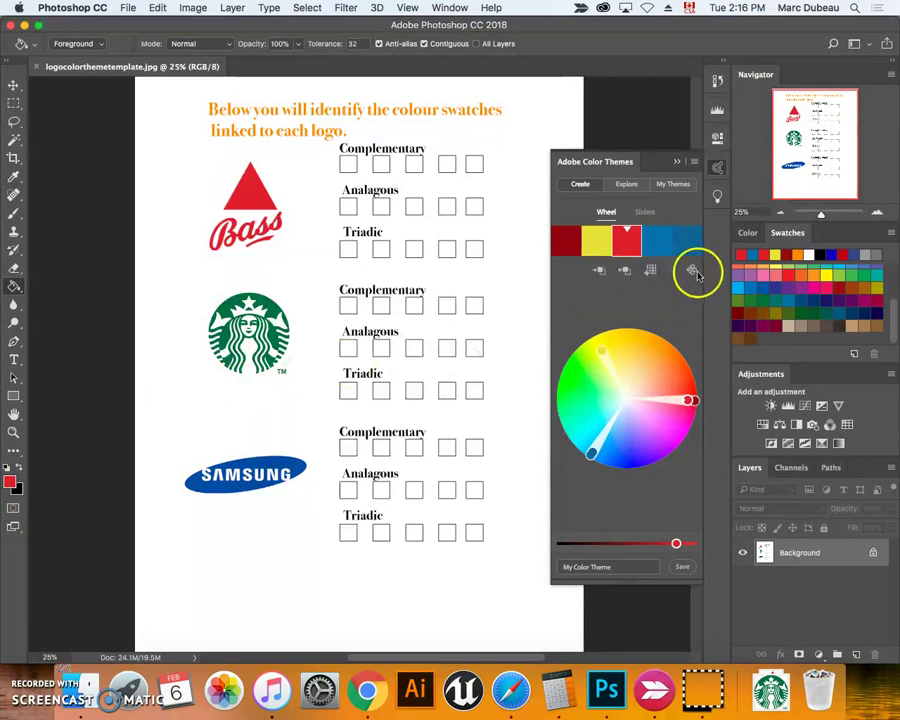
Set the colour rule to Analogous, giving two oranges, the Bass red, pink and magenta
click(691, 270)
drag(693, 275, 666, 295)
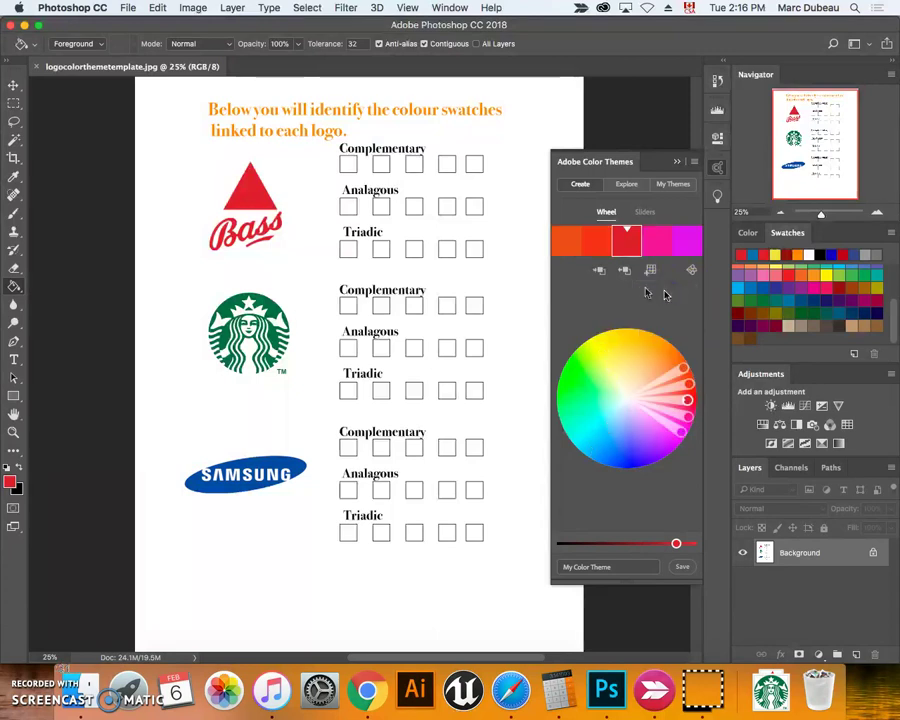
mouse_move(622, 262)
mouse_down()
mouse_move(595, 245)
mouse_move(699, 249)
mouse_move(639, 237)
mouse_move(570, 251)
mouse_move(358, 207)
mouse_move(415, 213)
mouse_move(452, 205)
mouse_move(683, 243)
mouse_move(683, 267)
mouse_move(647, 267)
mouse_move(641, 247)
mouse_move(728, 265)
mouse_move(775, 298)
mouse_move(832, 249)
mouse_move(812, 328)
mouse_move(805, 258)
mouse_up()
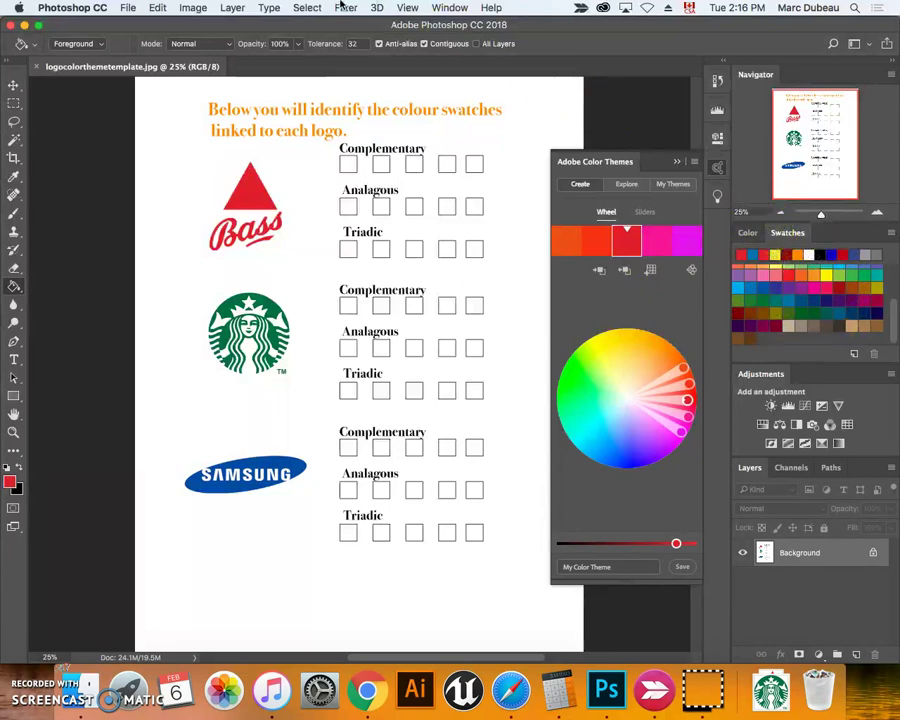
Show Swatches, add the five analogous theme colours, and pick the first orange
click(448, 8)
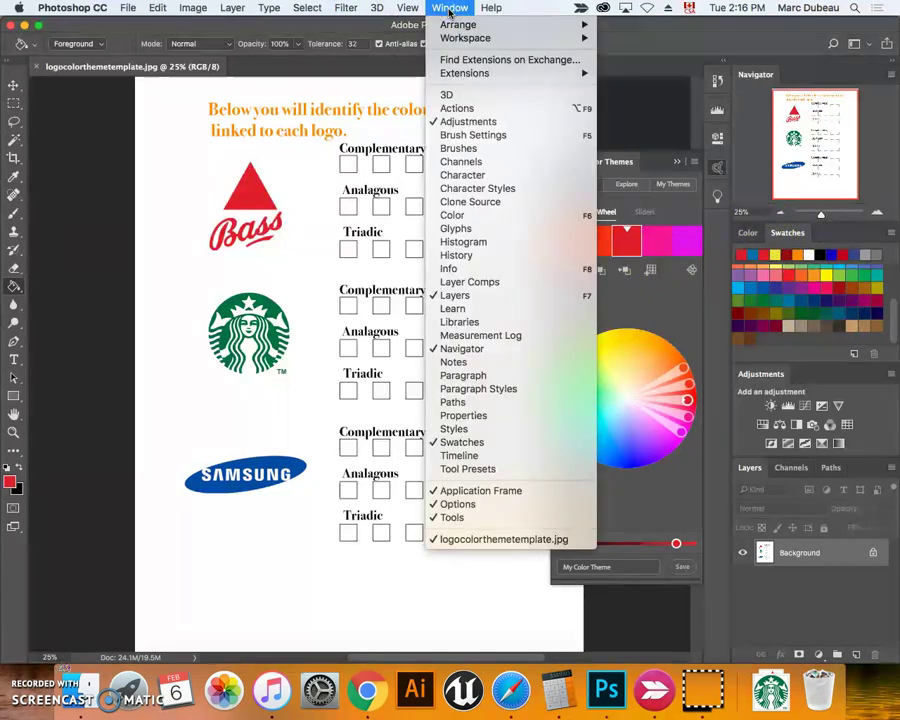
click(466, 442)
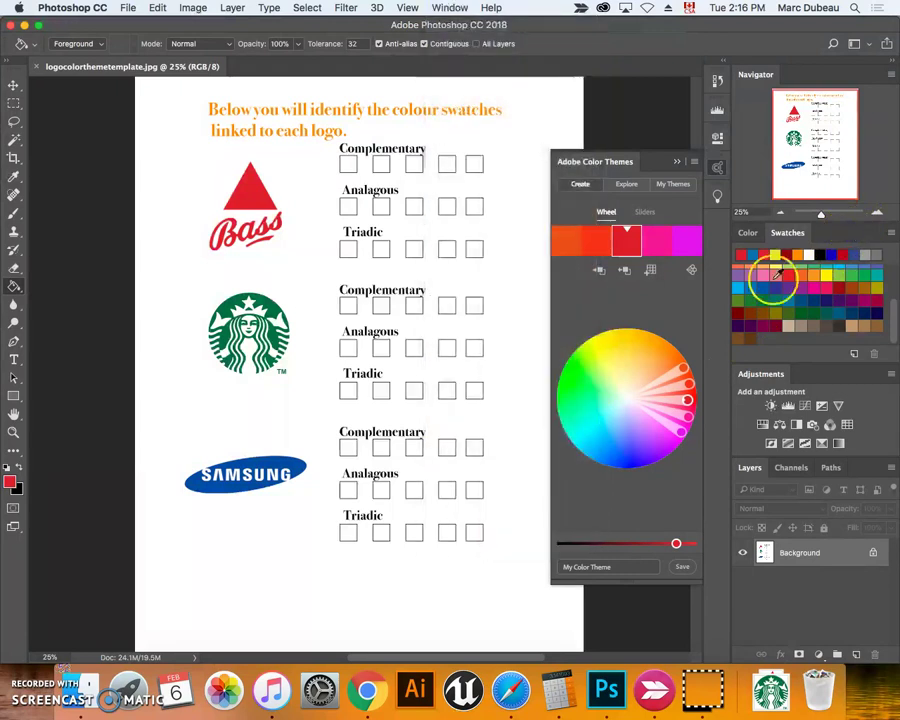
click(651, 269)
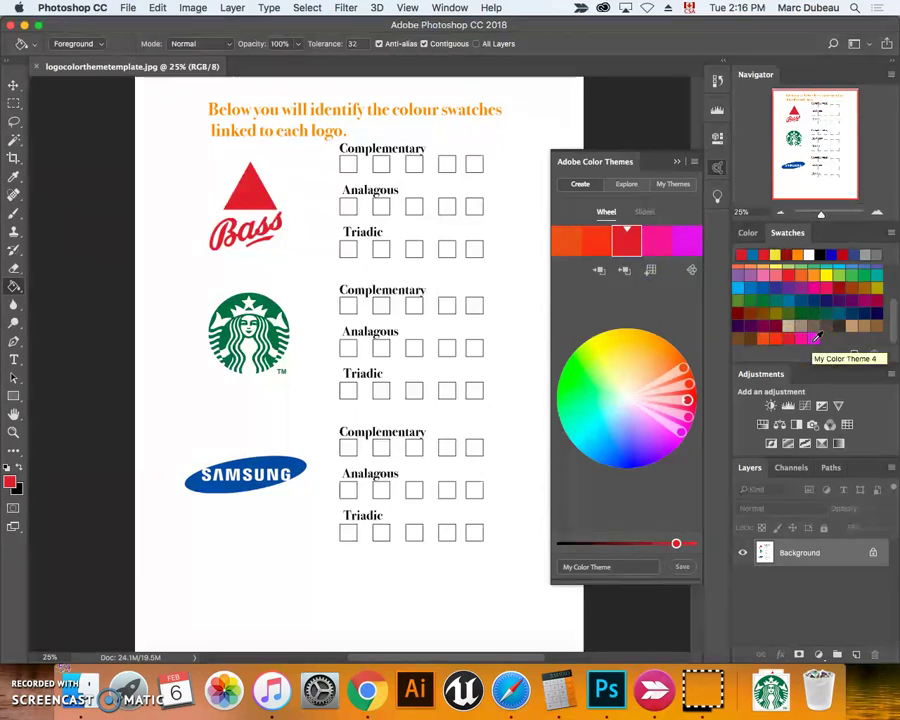
click(763, 337)
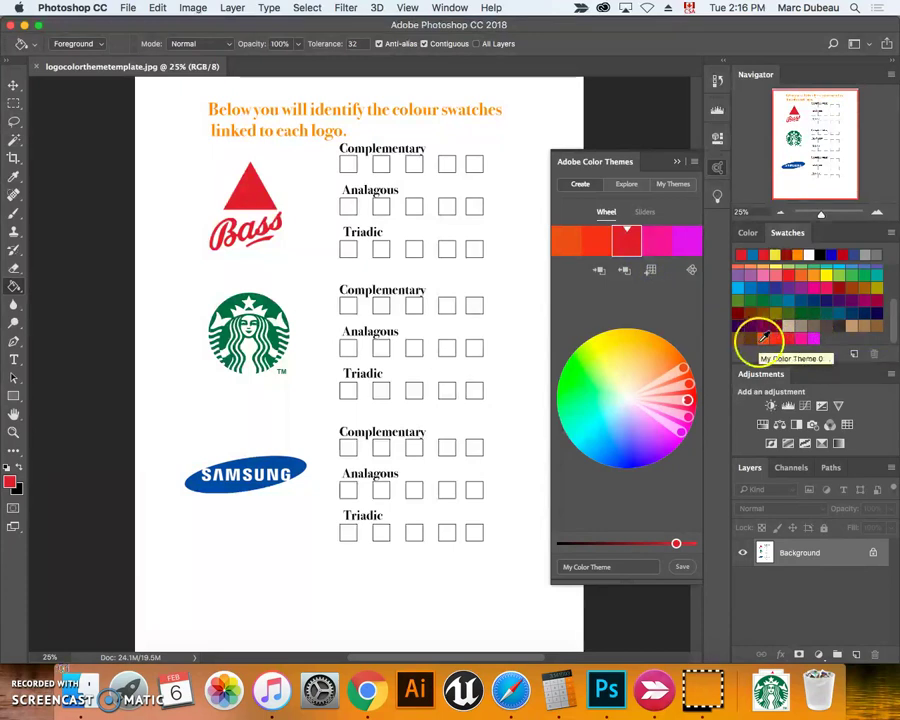
click(346, 197)
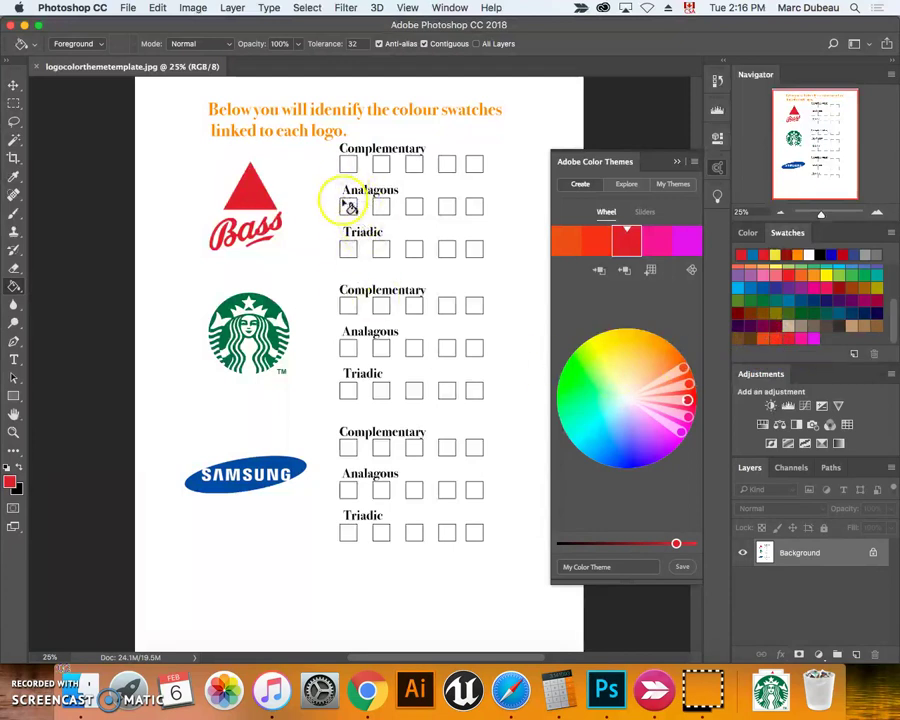
Magic Wand the first Bass Analagous box and bucket-fill it with the theme's orange-red
click(230, 199)
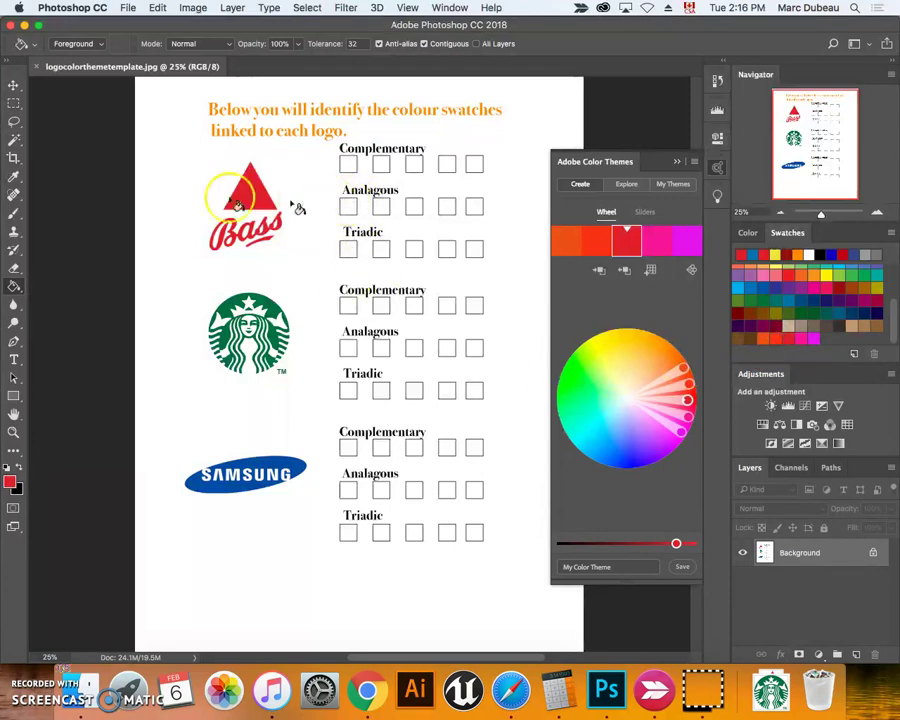
click(14, 142)
click(347, 204)
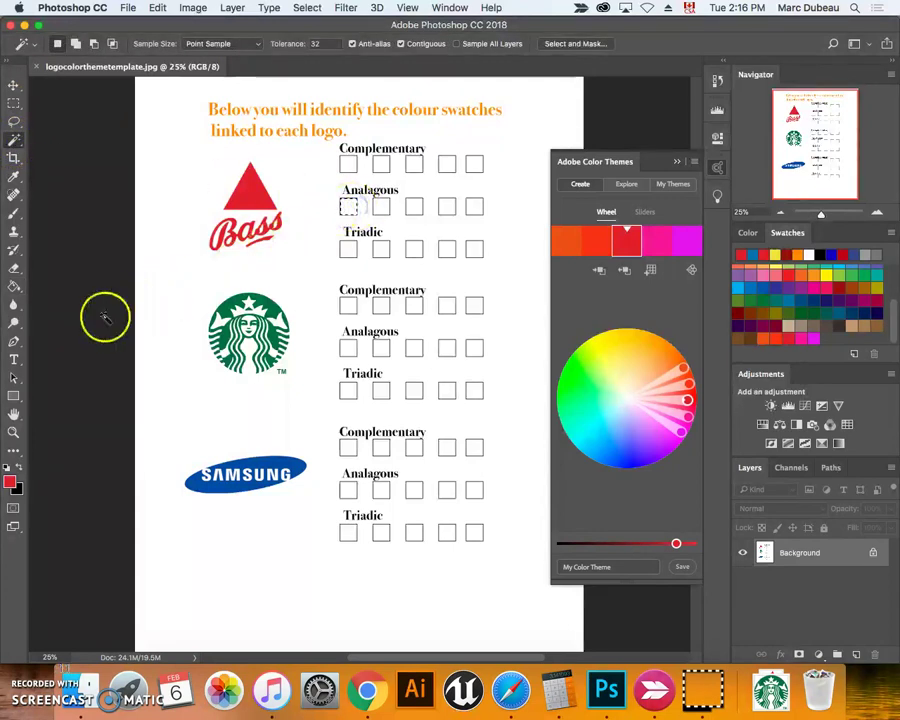
click(15, 289)
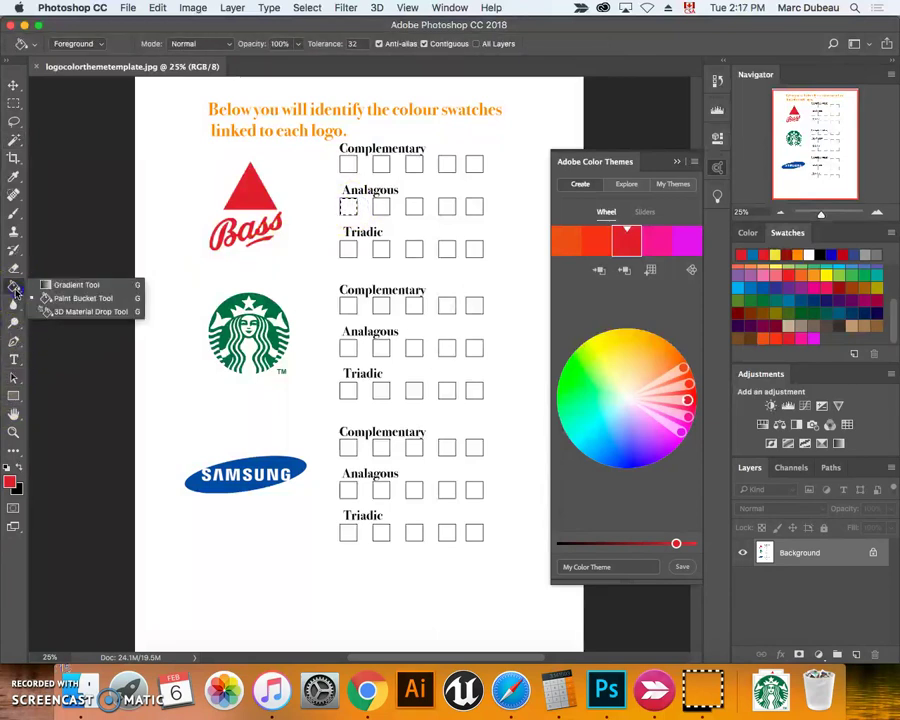
click(47, 288)
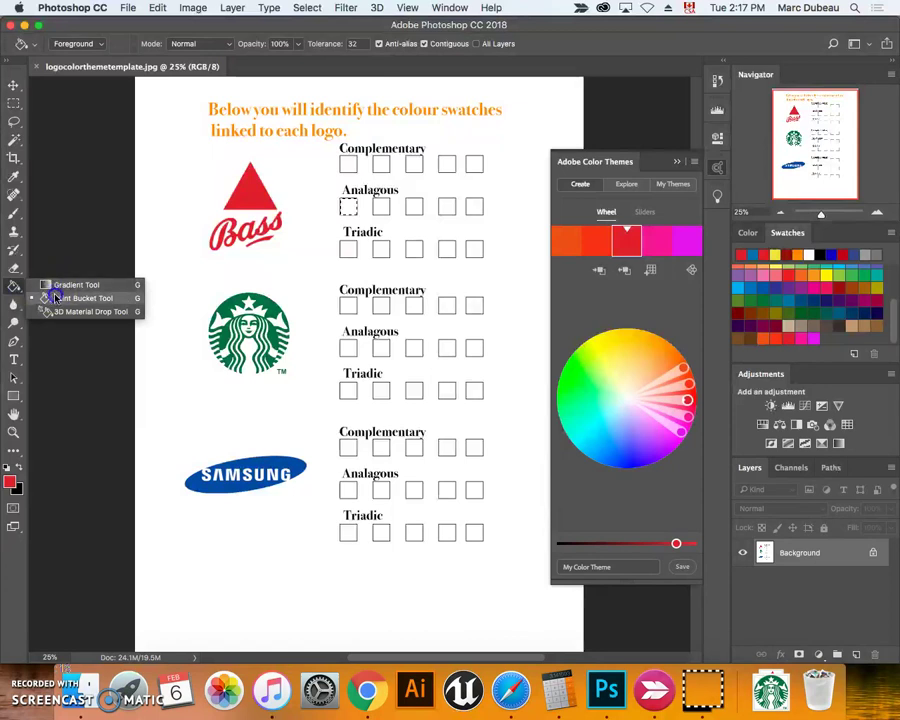
click(52, 297)
click(14, 480)
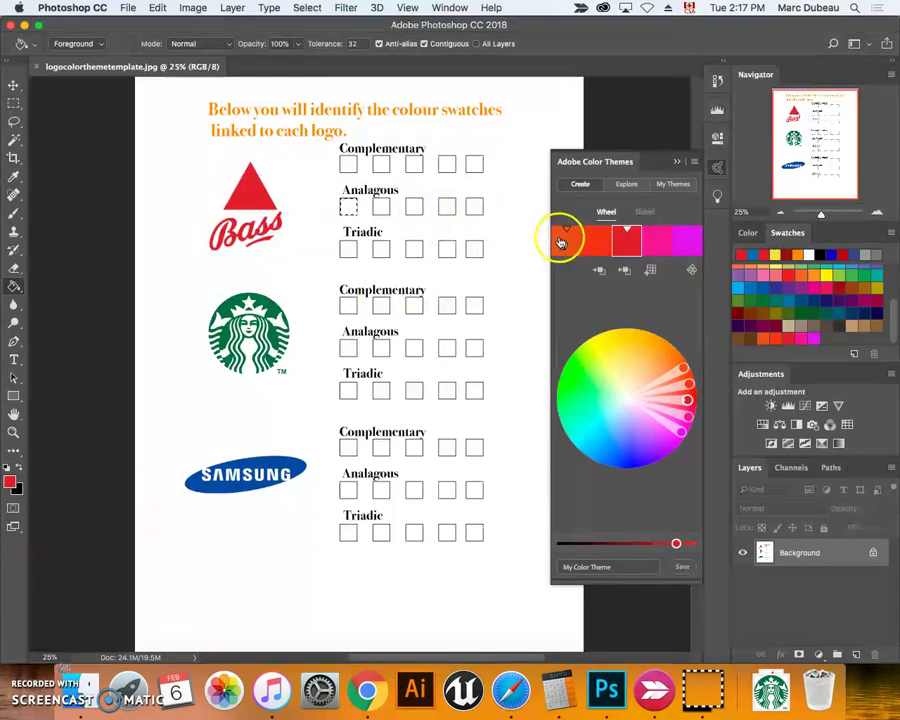
click(765, 339)
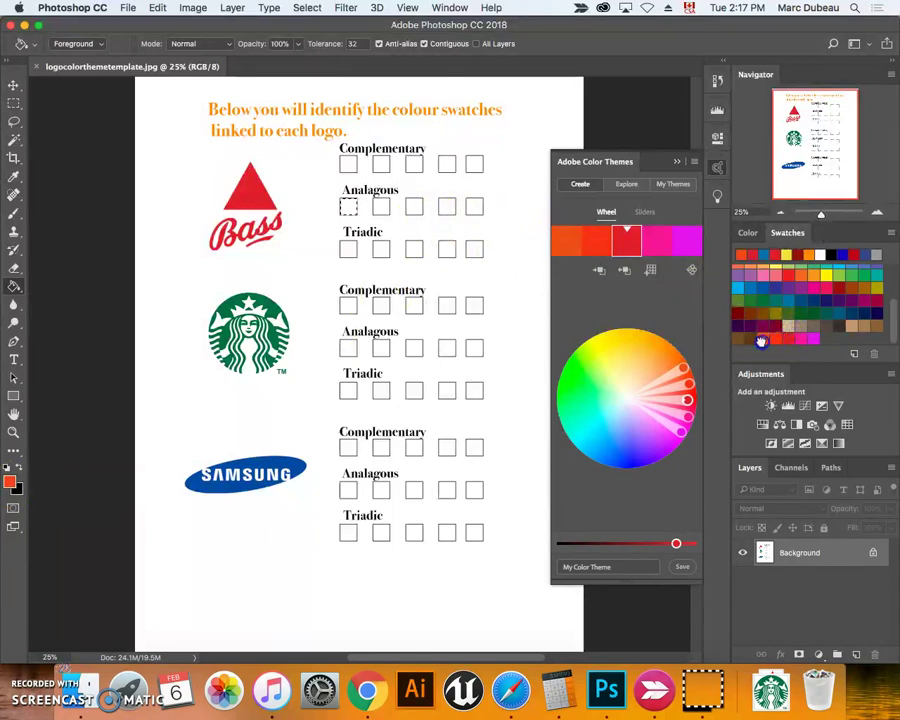
click(348, 208)
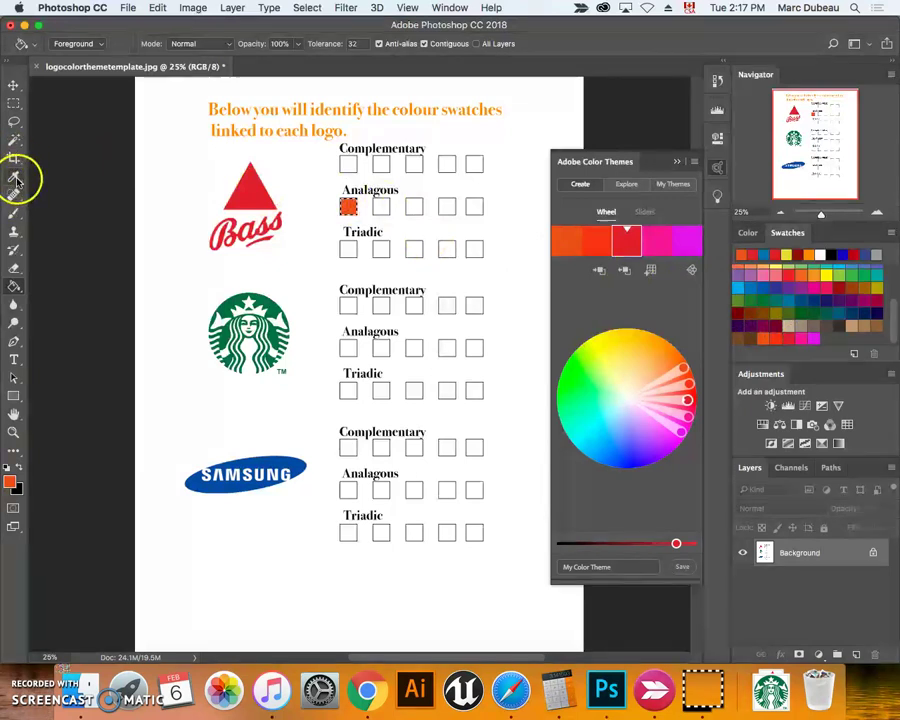
Select the second Analagous box with Magic Wand and fill it with the theme's red-orange
click(14, 140)
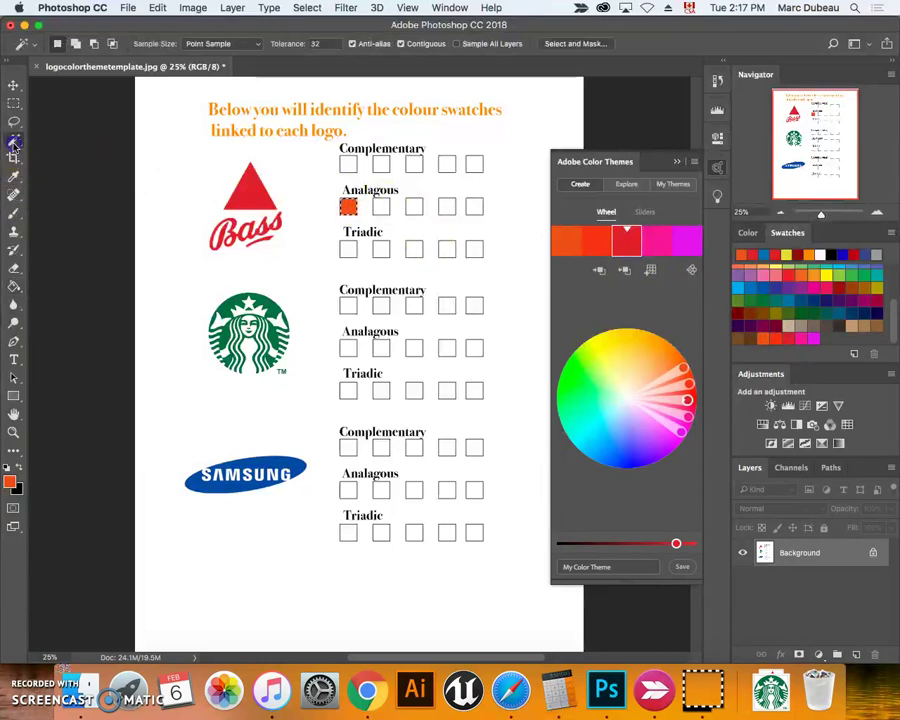
click(382, 210)
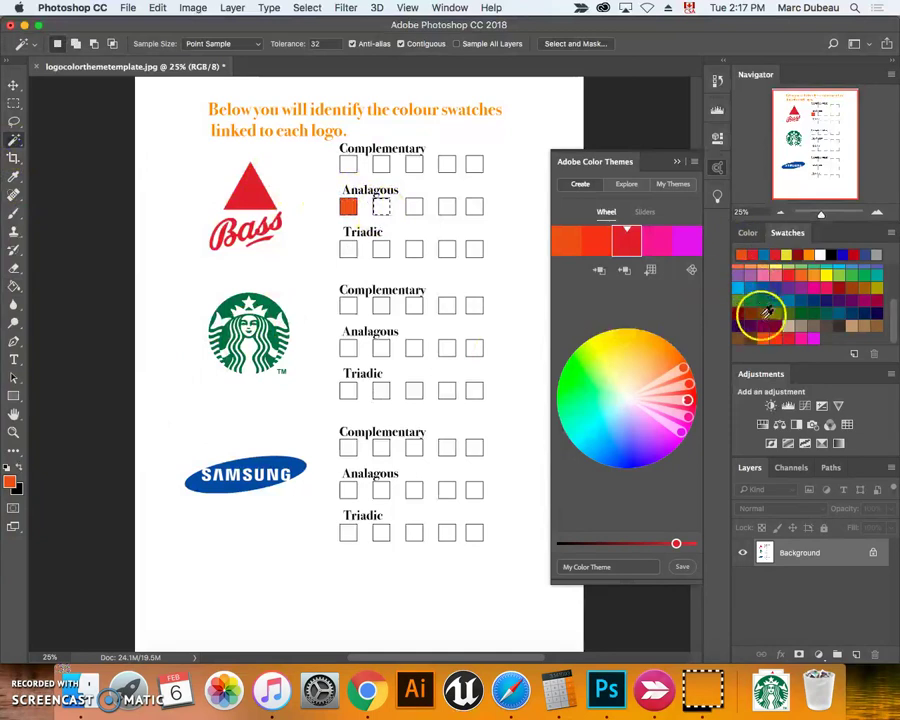
click(784, 331)
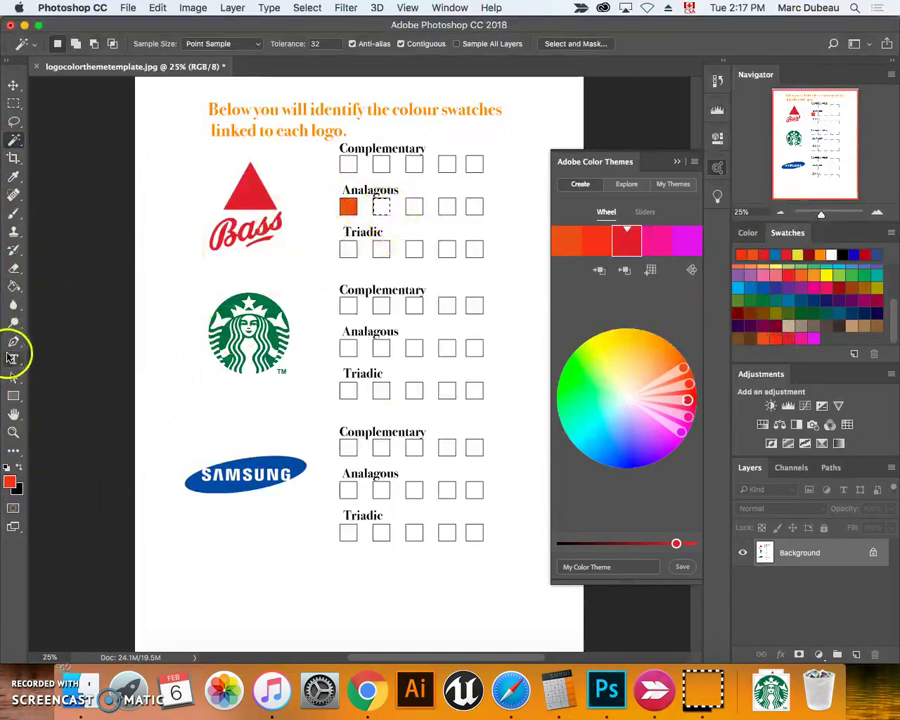
click(14, 285)
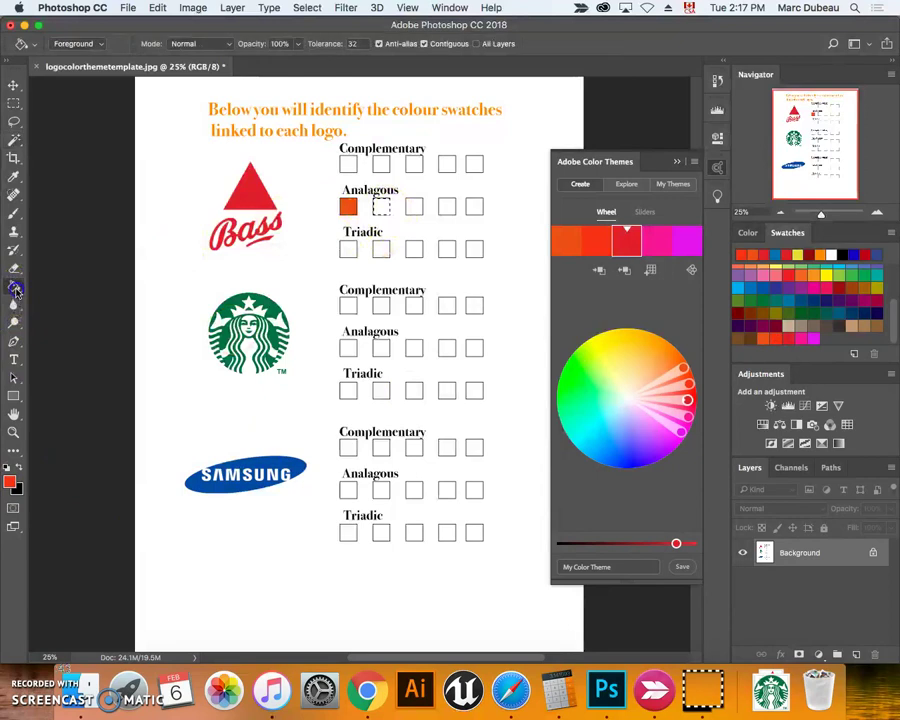
click(380, 206)
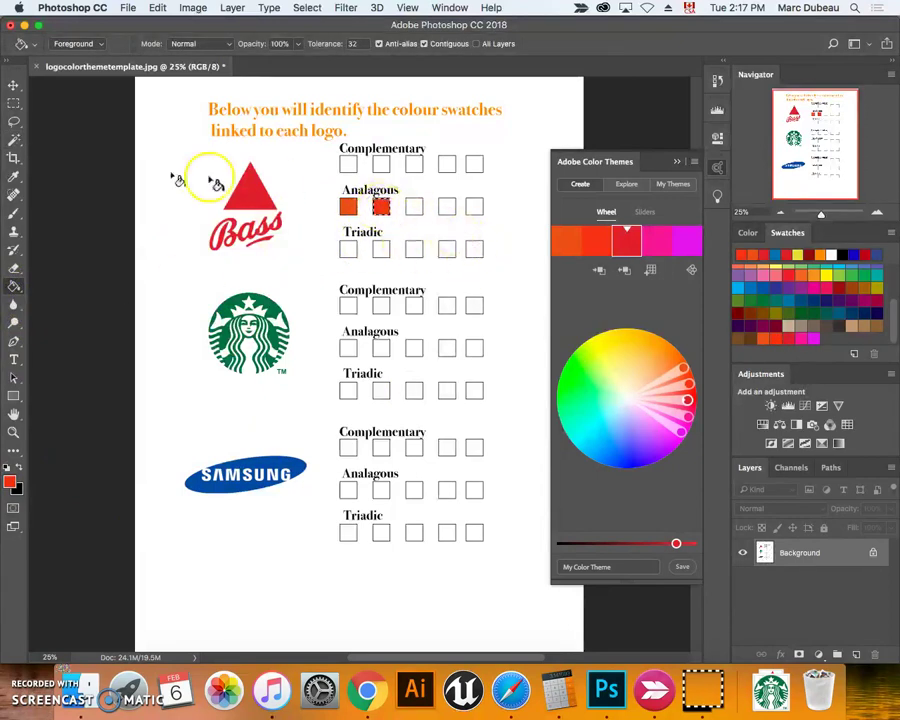
Select the third Analagous box and fill it with the Bass red
click(14, 142)
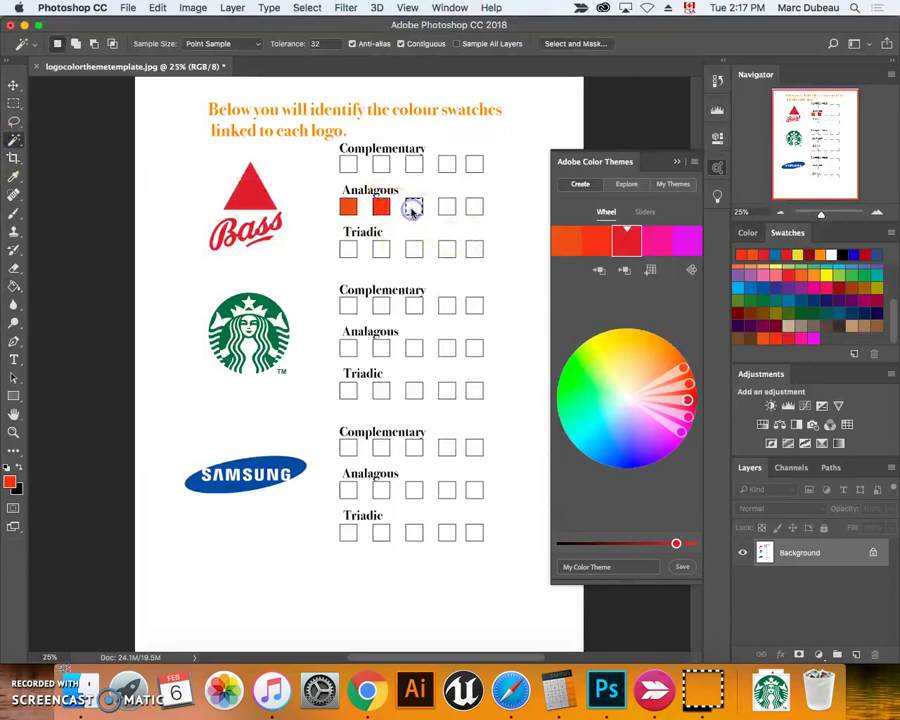
click(413, 208)
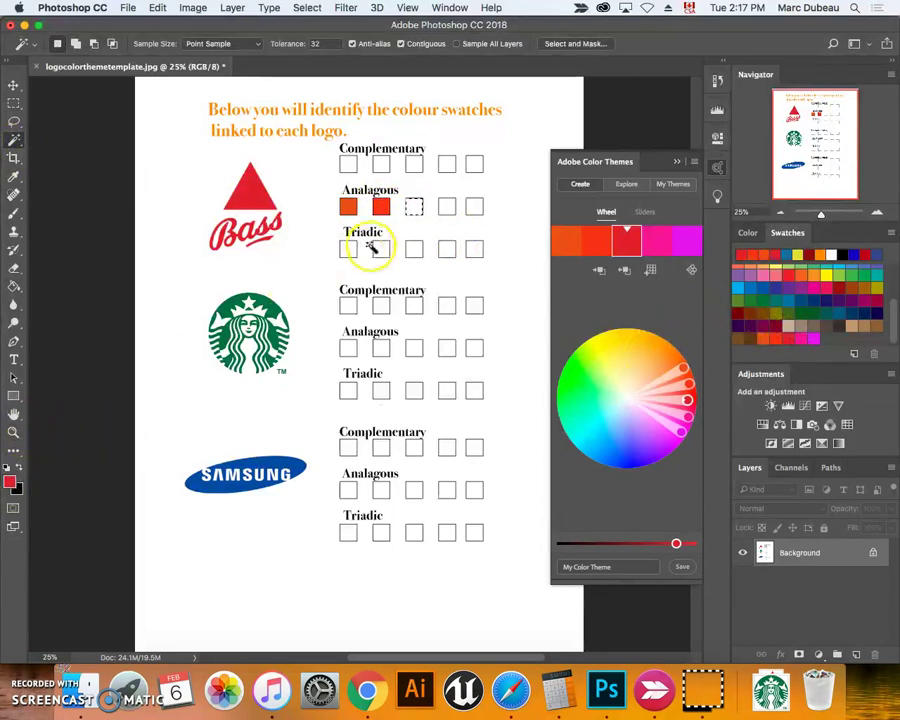
click(13, 289)
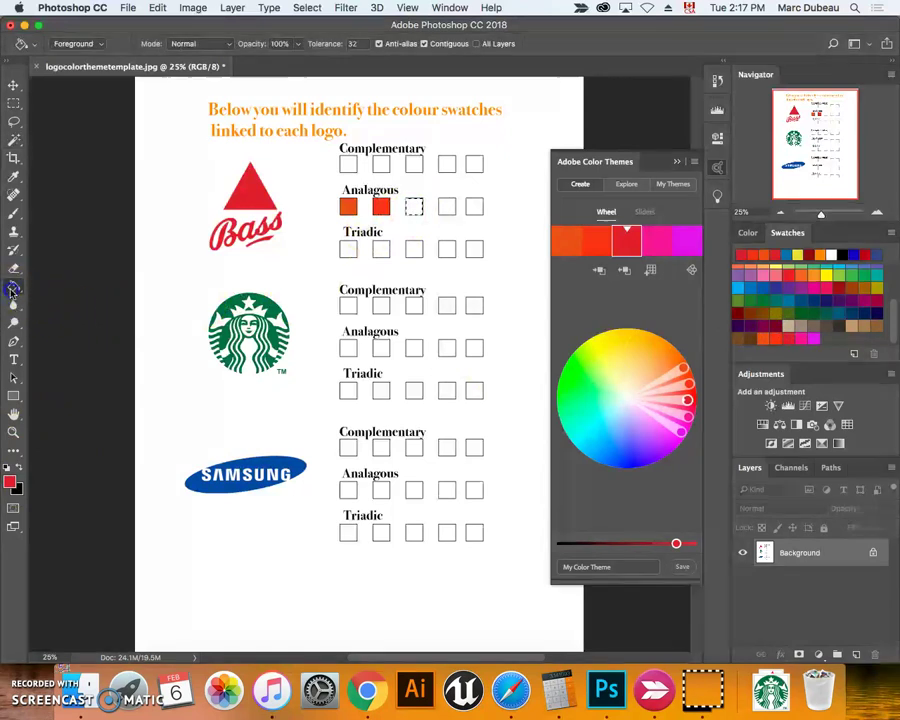
click(474, 247)
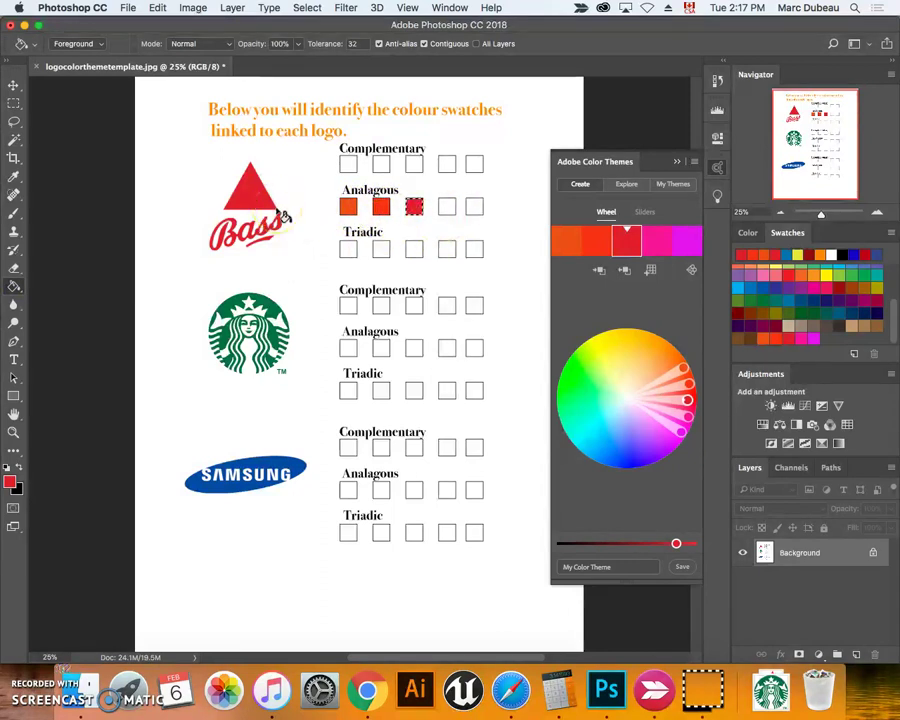
Fill the fourth Bass Analagous box with the theme's pink
click(14, 139)
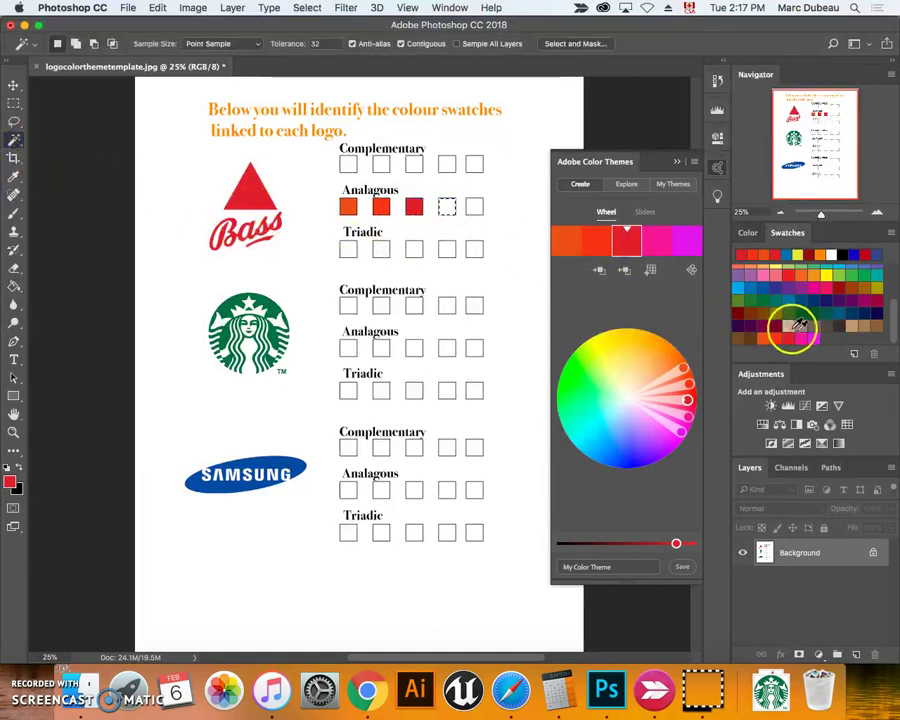
click(801, 341)
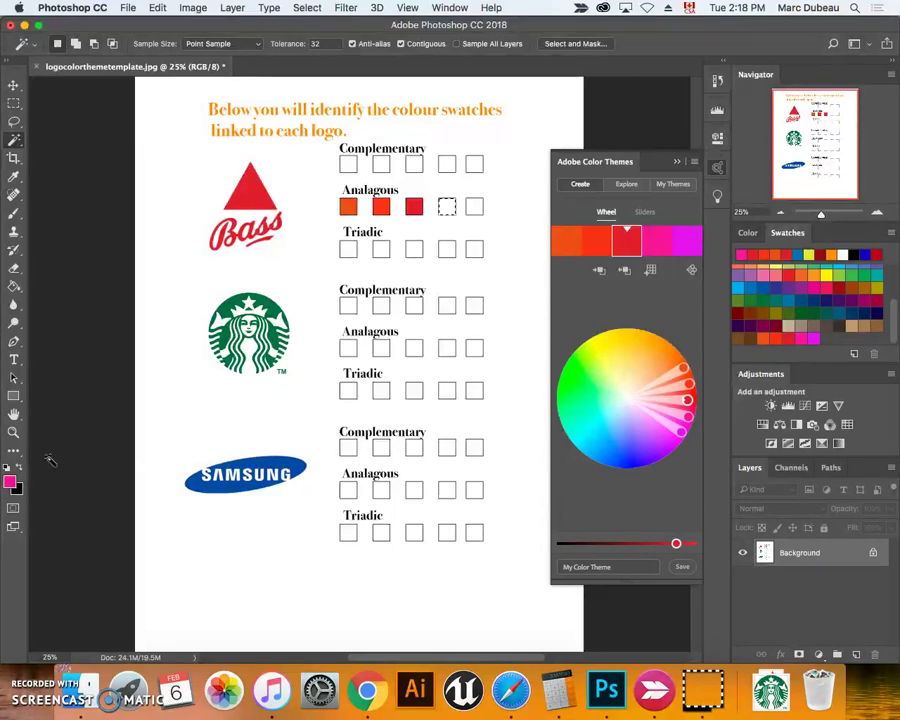
click(14, 285)
click(449, 206)
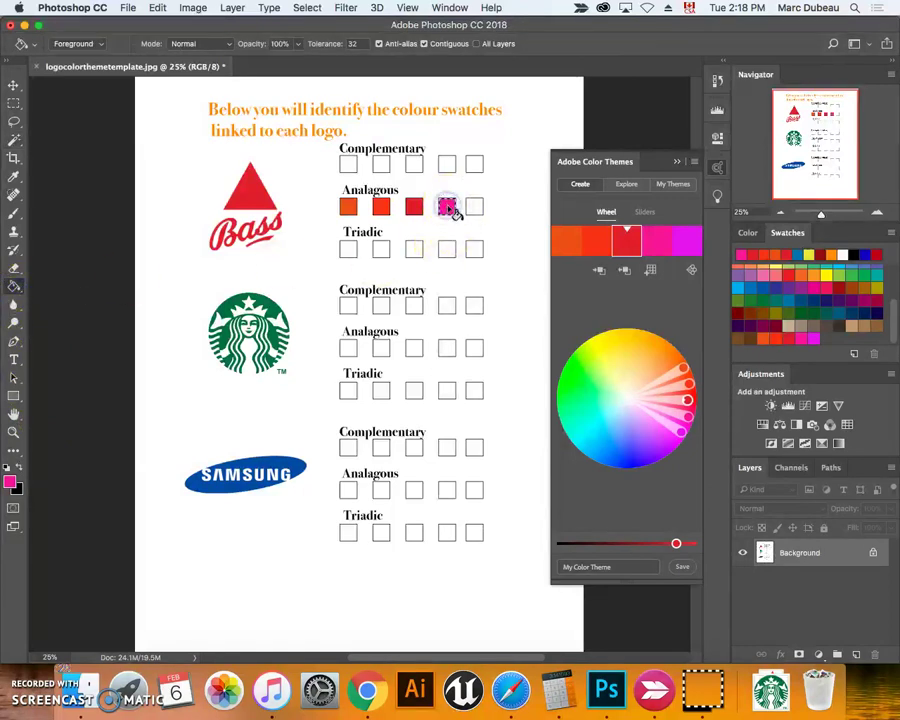
Select the empty fifth Analagous box and fill it with magenta
click(14, 140)
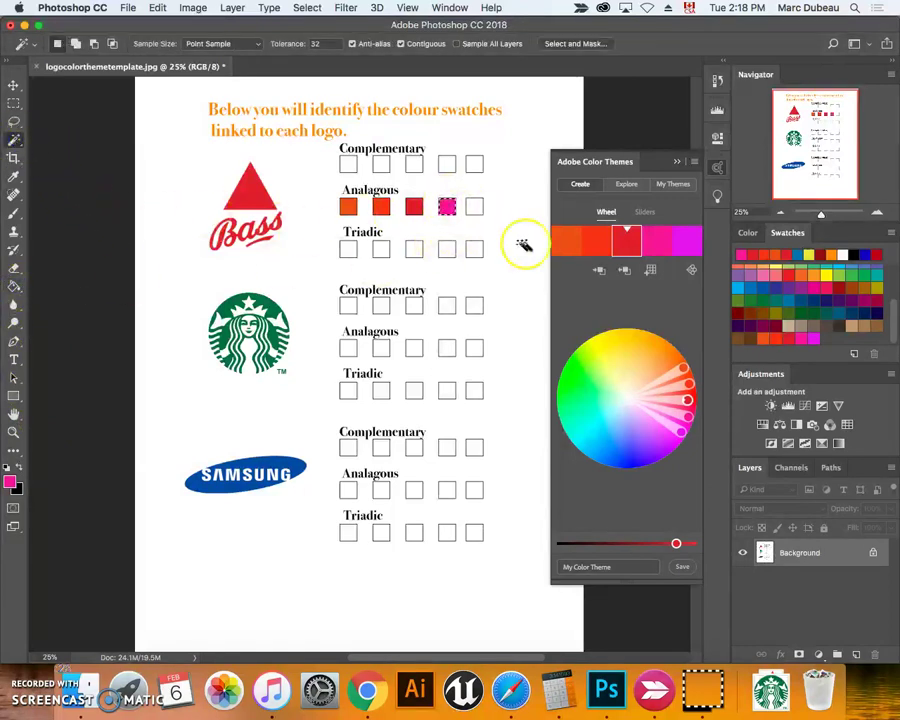
click(474, 206)
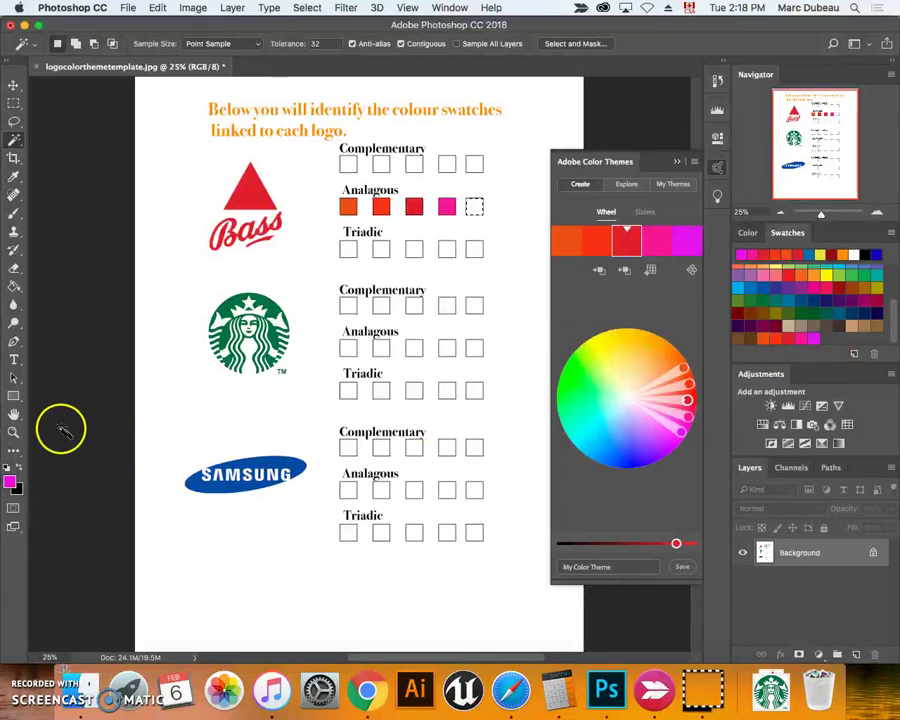
click(15, 287)
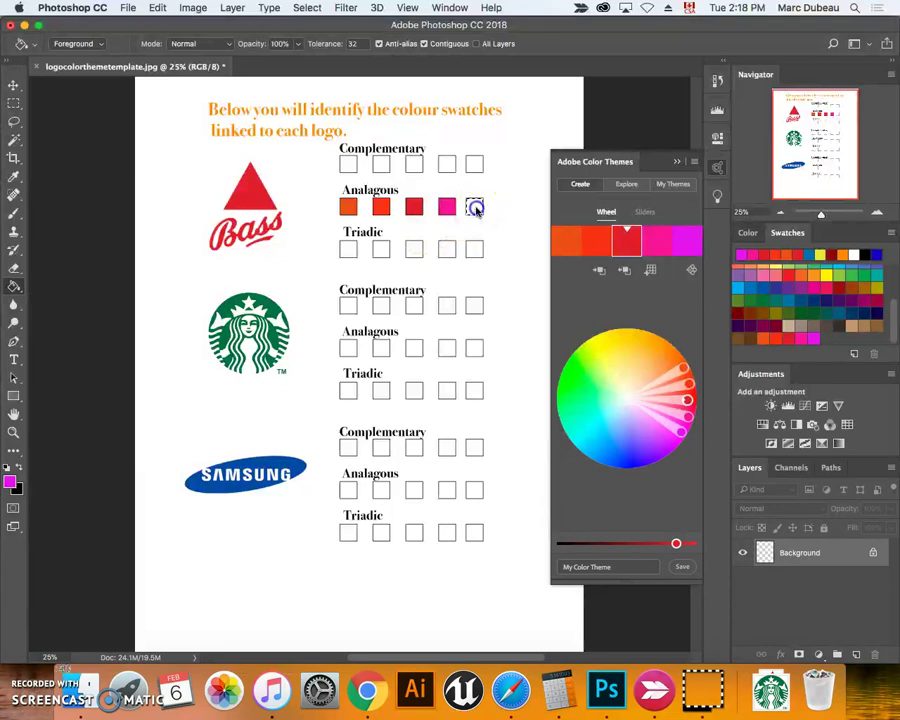
click(475, 207)
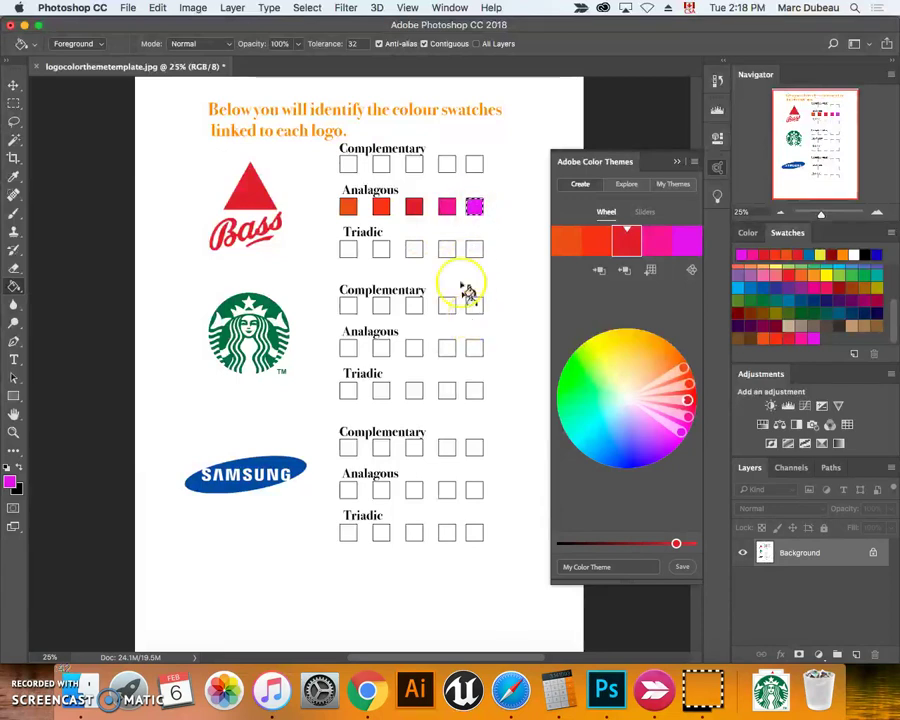
Try the Triad colour rule, then switch to Complementary for two reds and two greens
click(694, 270)
click(678, 334)
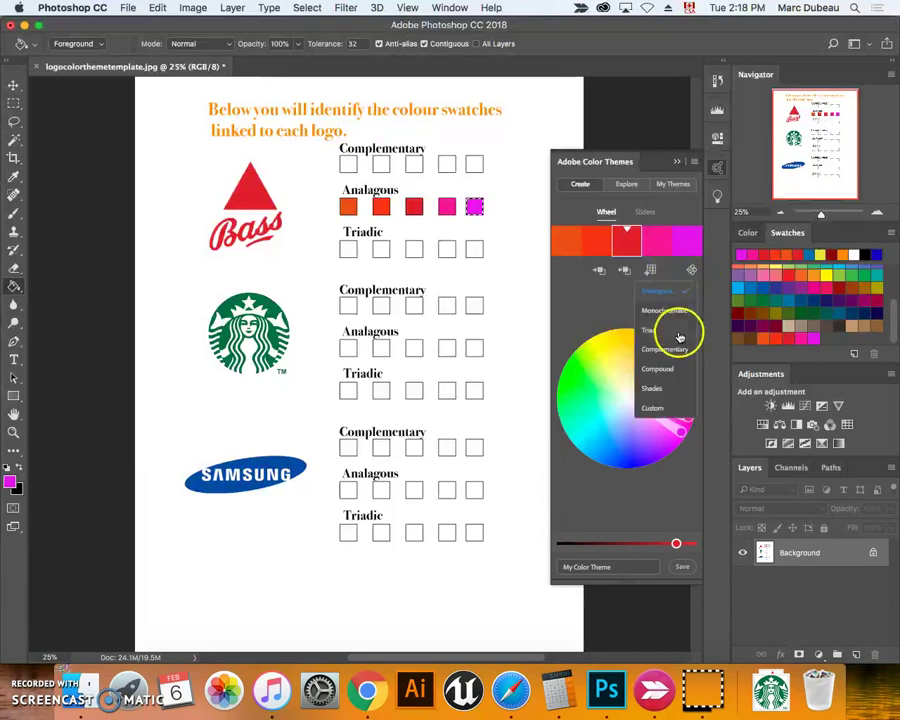
click(590, 237)
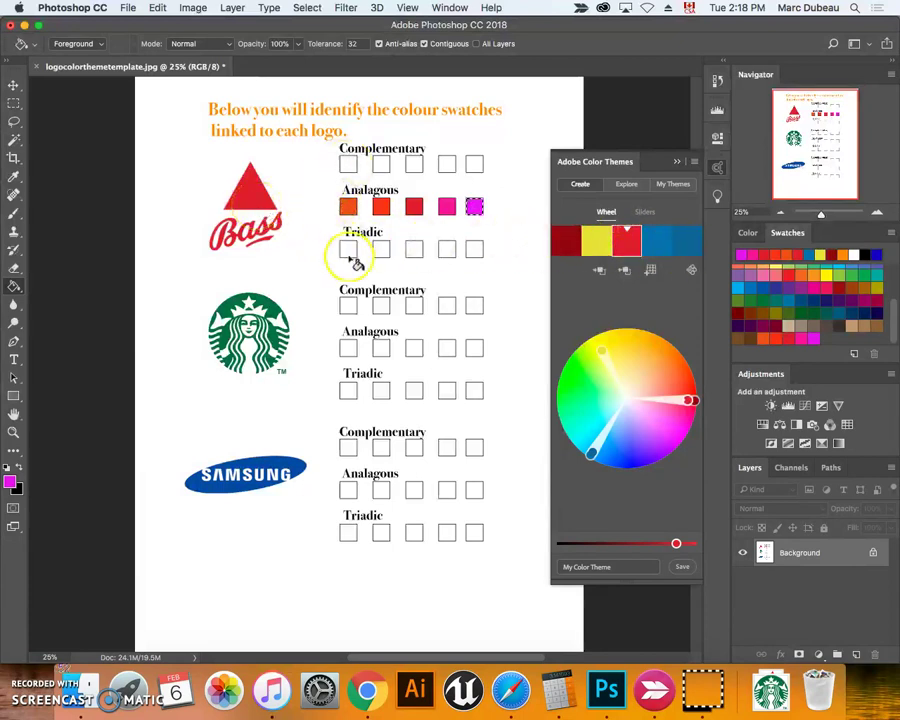
click(690, 270)
click(680, 345)
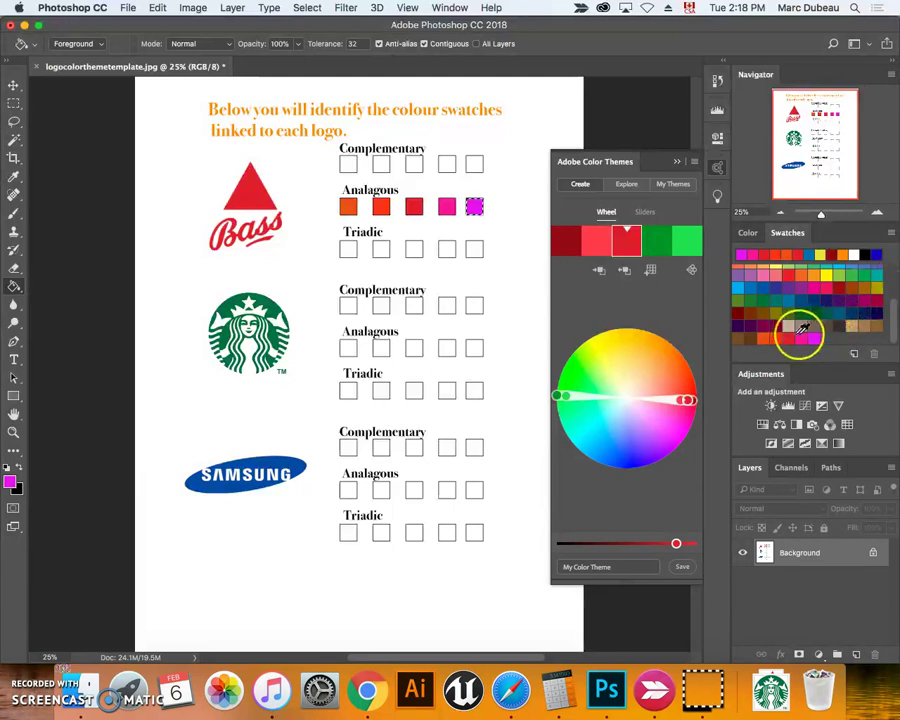
Reset the Swatches panel to the default colours, discarding the analogous theme row unsaved
click(891, 232)
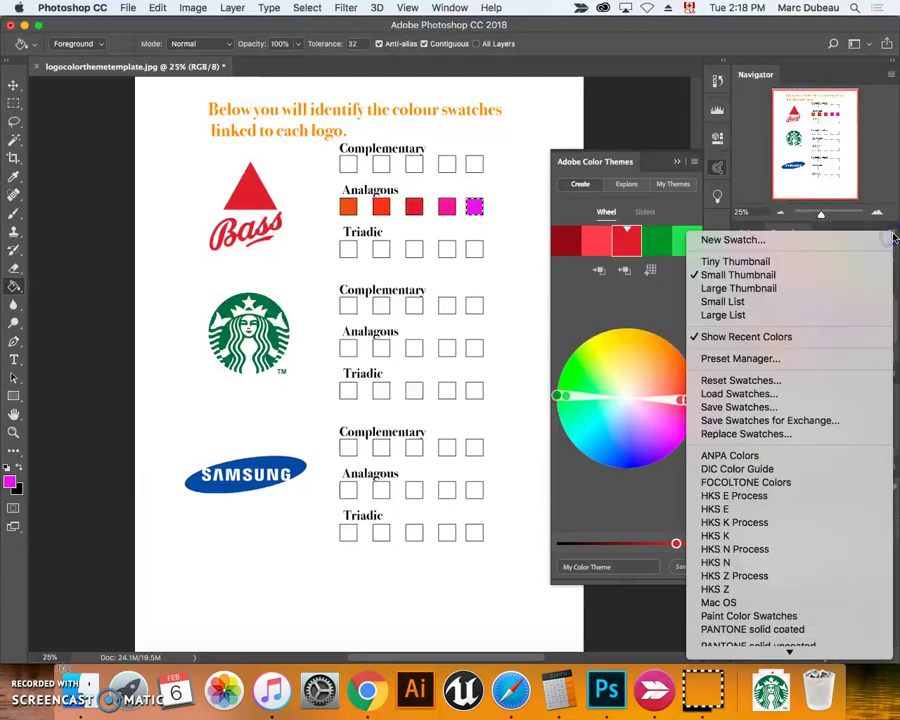
click(784, 382)
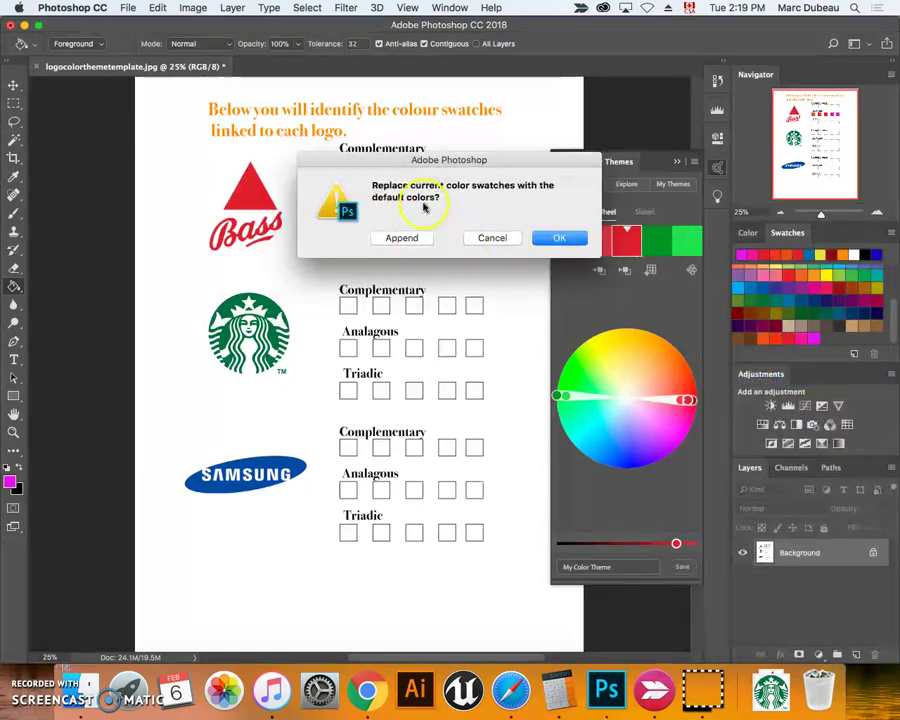
click(548, 237)
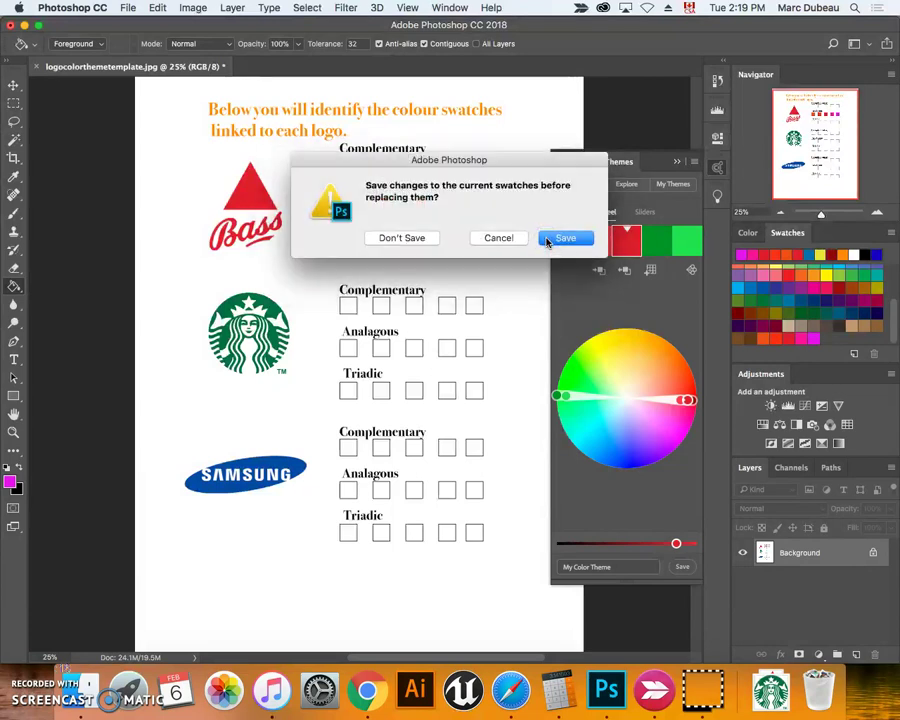
click(513, 239)
click(401, 238)
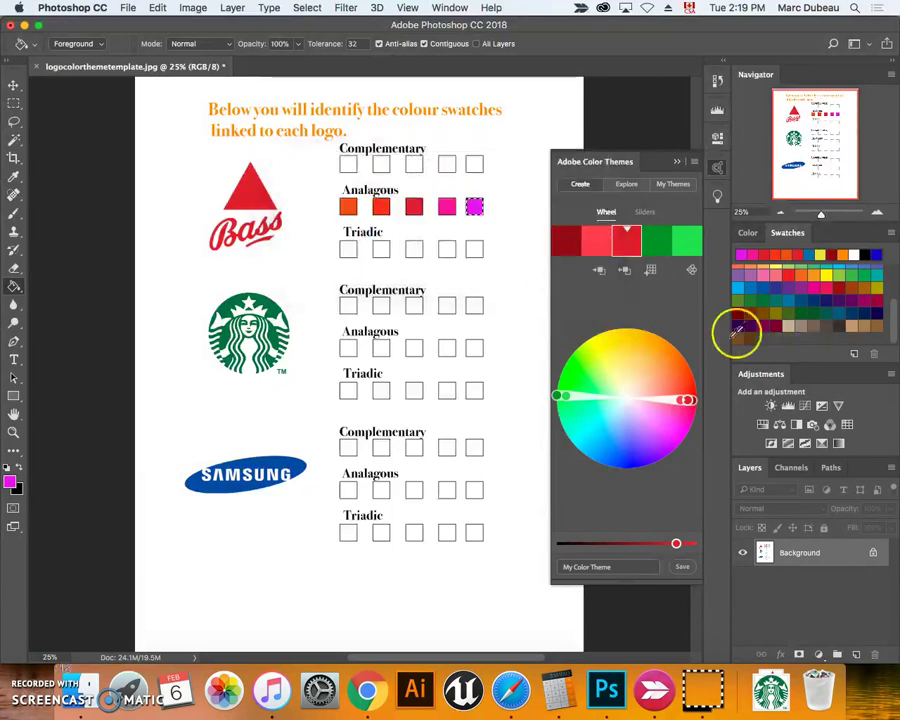